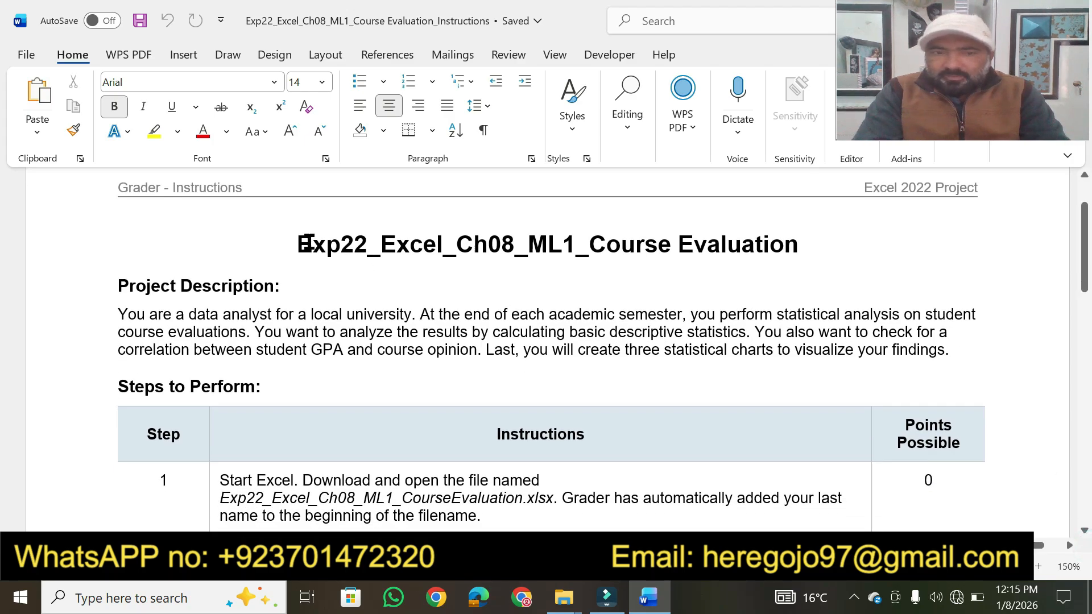
- Set the document title "Exp22_Excel_Ch08_ML1_Course Evaluation" to font size 20 and highlight it in yellow
{"action": "left_click_drag", "start_coordinate": [297, 244], "coordinate": [761, 245]}
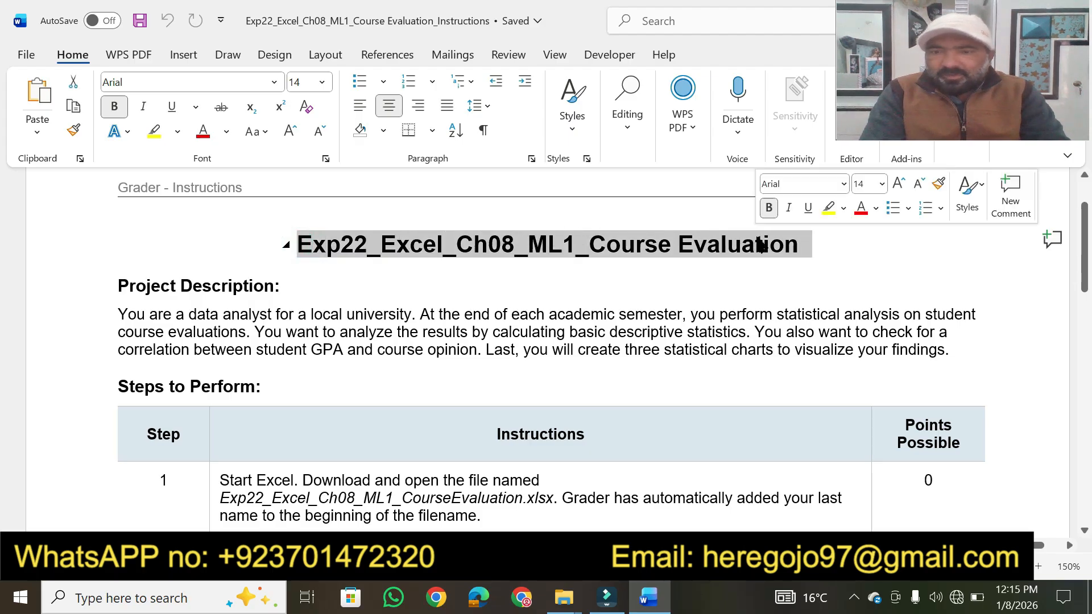
{"action": "left_click", "coordinate": [883, 187]}
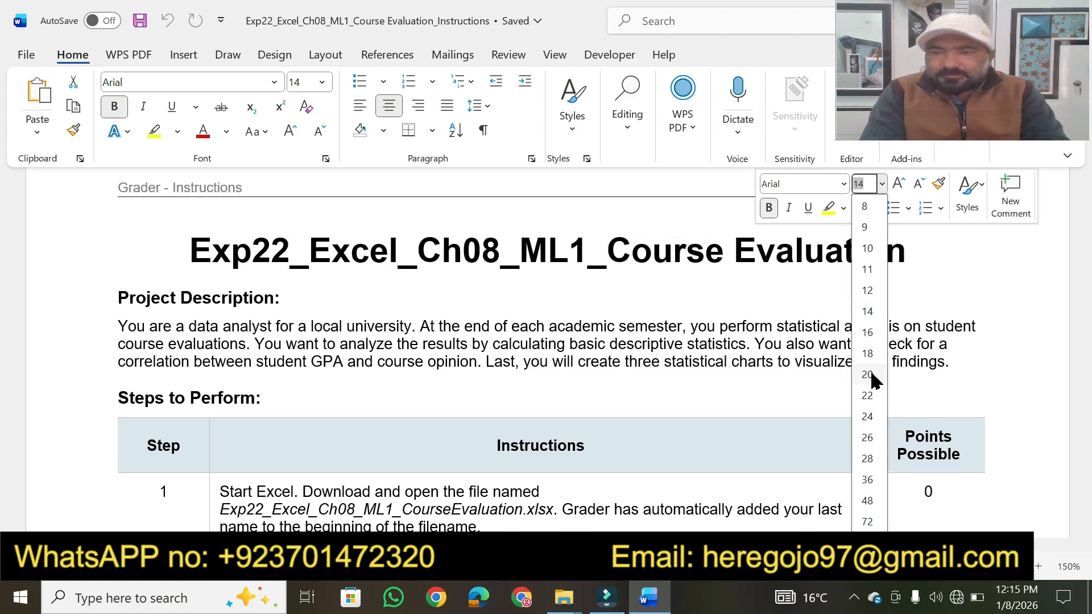
{"action": "left_click", "coordinate": [869, 375]}
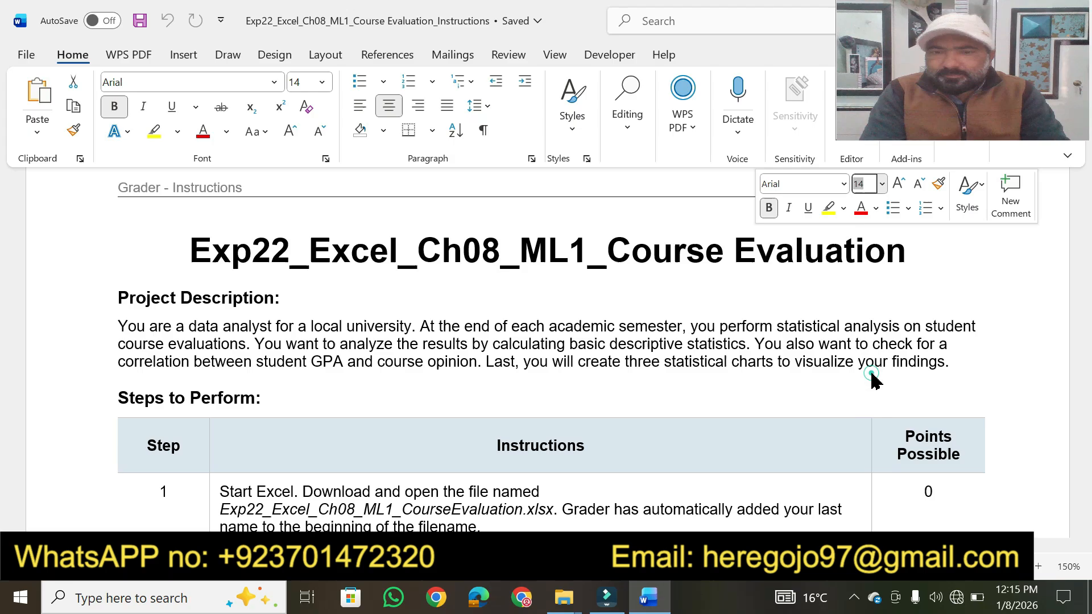
{"action": "left_click", "coordinate": [829, 208]}
- Set the "Project Description:" heading to font size 20 and highlight it in yellow
{"action": "left_click_drag", "start_coordinate": [288, 301], "coordinate": [135, 293]}
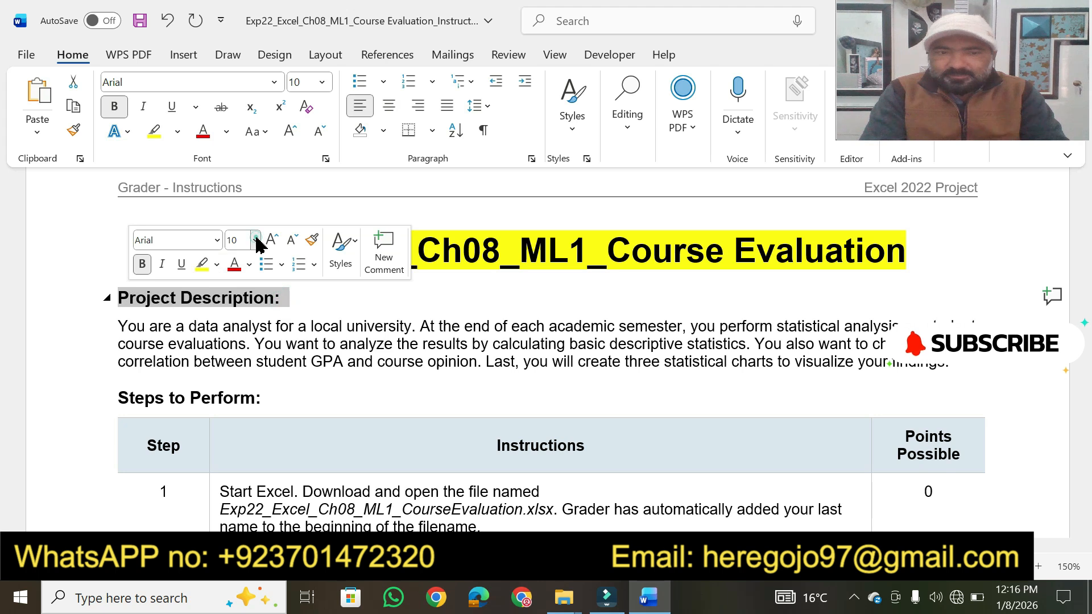
{"action": "left_click", "coordinate": [256, 242]}
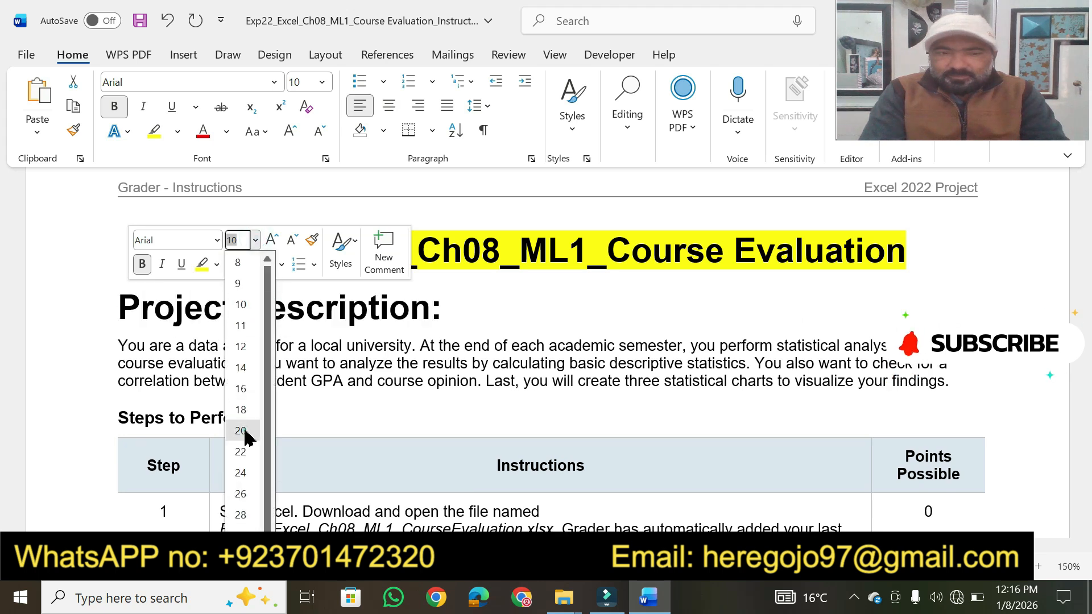
{"action": "left_click", "coordinate": [242, 431]}
{"action": "left_click", "coordinate": [202, 265]}
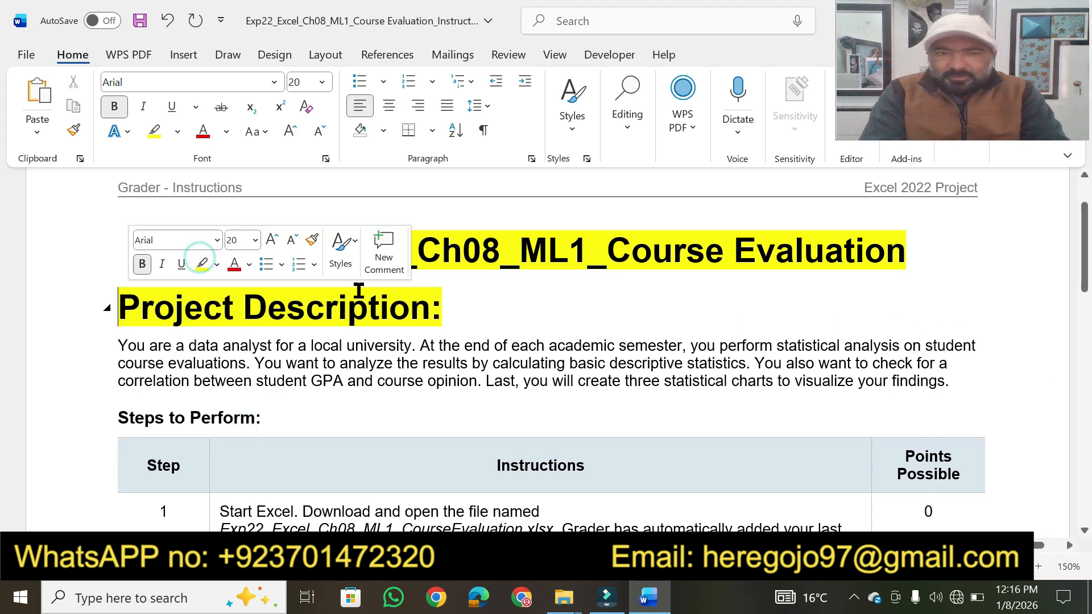
{"action": "left_click", "coordinate": [446, 312]}
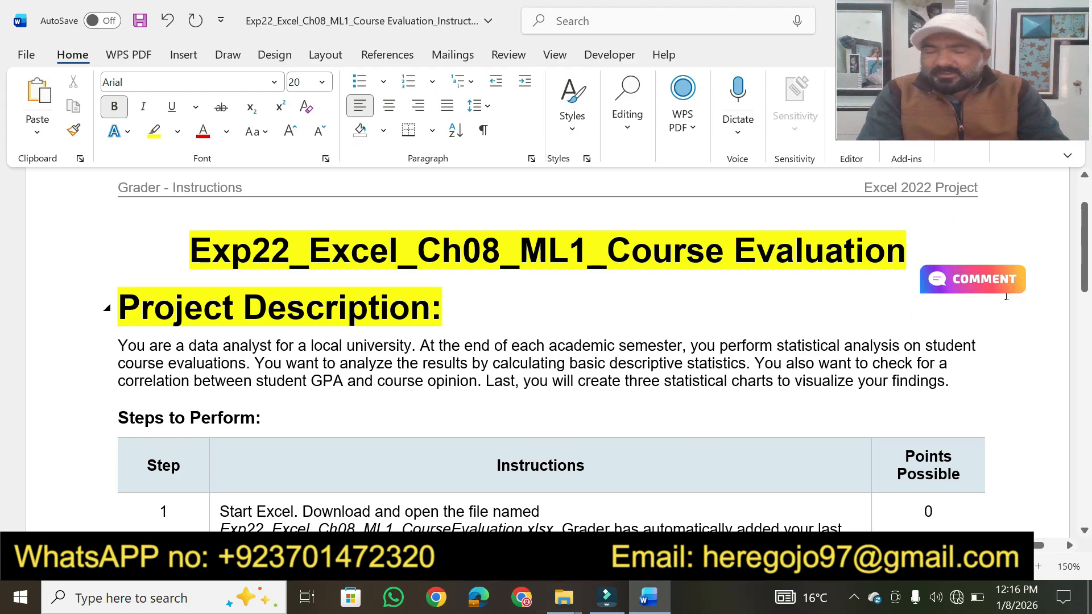
- Highlight the whole step 12 instruction about saving, closing and submitting the file in yellow
{"action": "scroll", "coordinate": [1085, 267], "scroll_direction": "down", "scroll_amount": 2}
{"action": "left_click_drag", "start_coordinate": [1087, 266], "coordinate": [1088, 432]}
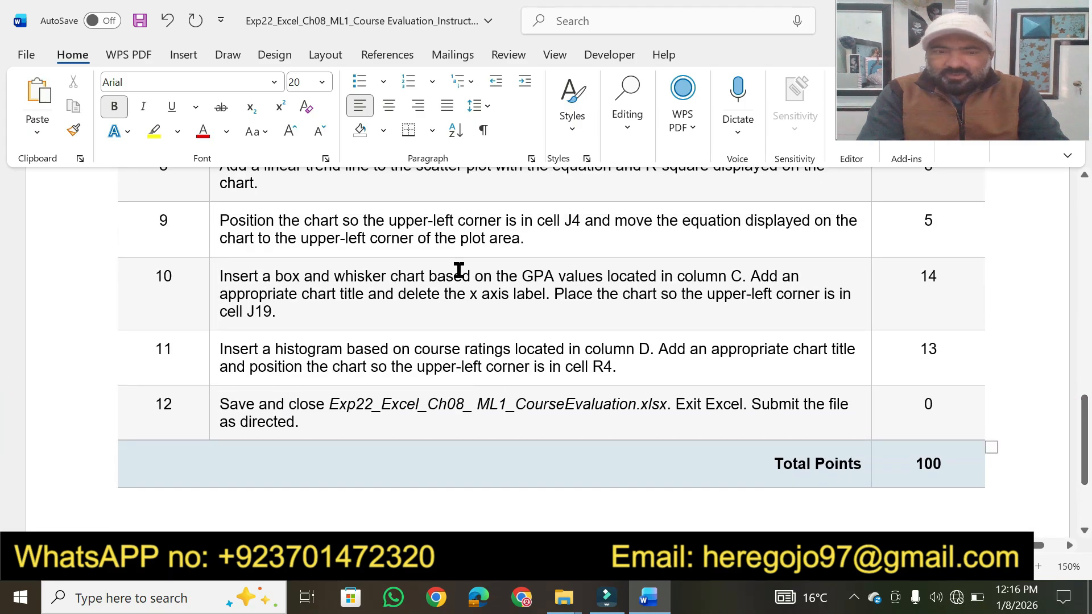
{"action": "left_click_drag", "start_coordinate": [315, 422], "coordinate": [223, 409]}
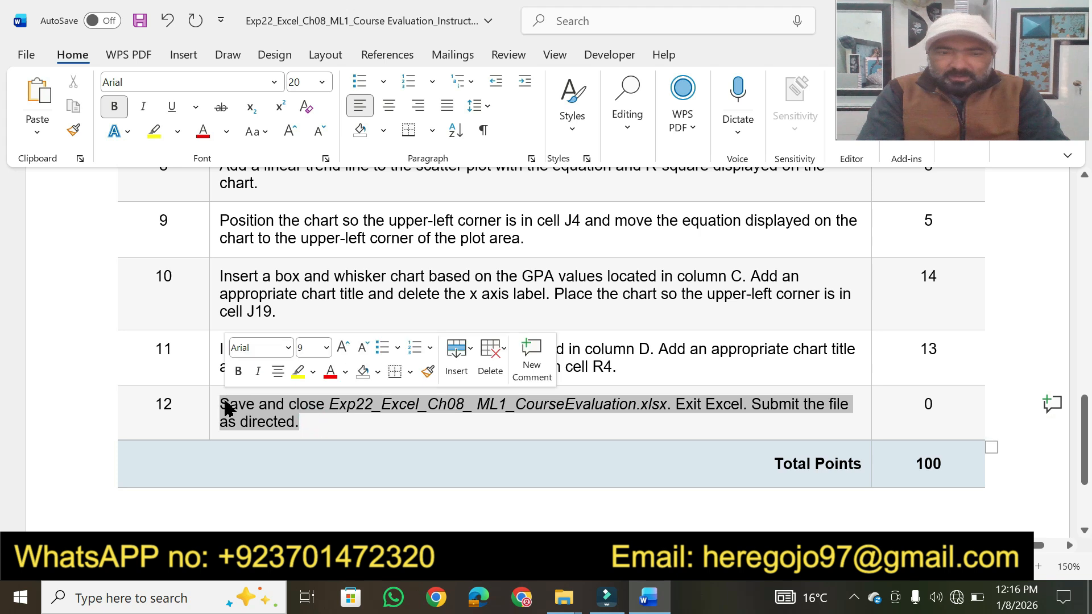
{"action": "left_click", "coordinate": [298, 372]}
{"action": "left_click", "coordinate": [319, 432]}
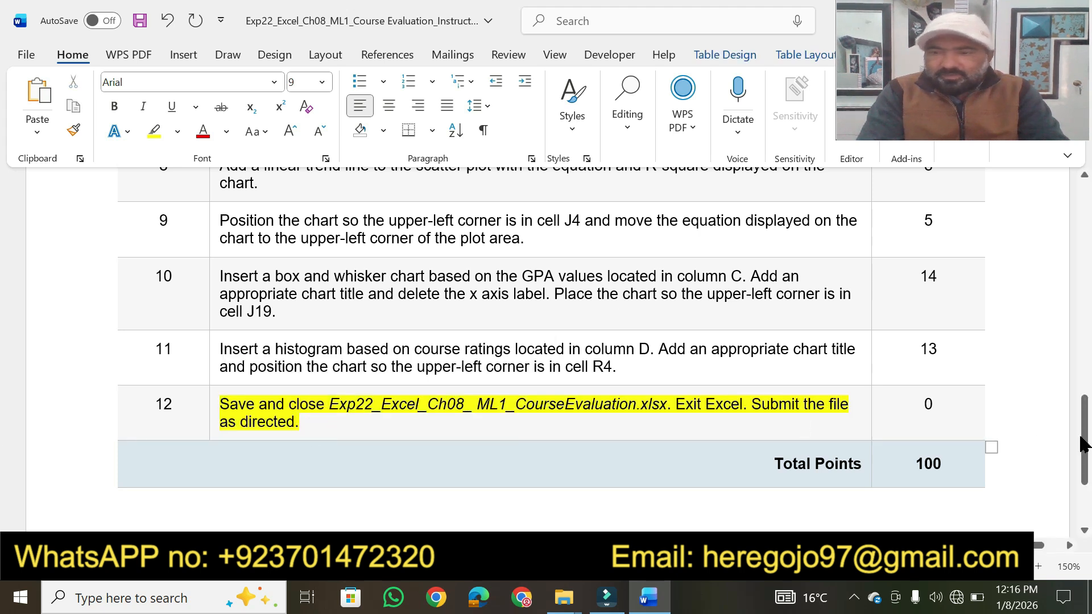
- Highlight the key phrases of the project description paragraph in yellow, from "are a data analyst for a local university" to "findings."
{"action": "left_click_drag", "start_coordinate": [1087, 469], "coordinate": [1082, 284]}
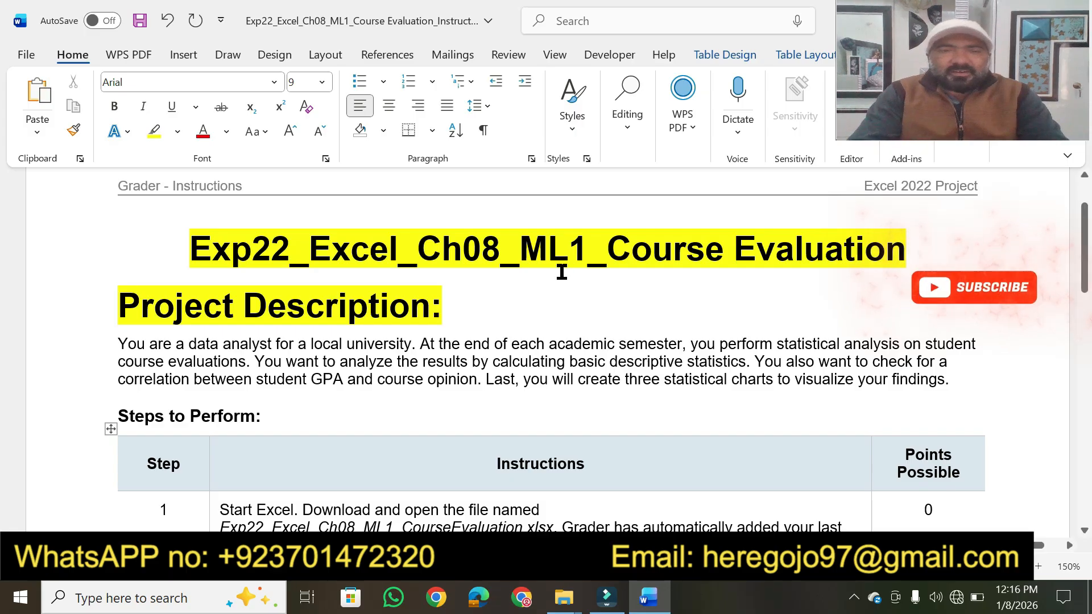
{"action": "left_click", "coordinate": [152, 130]}
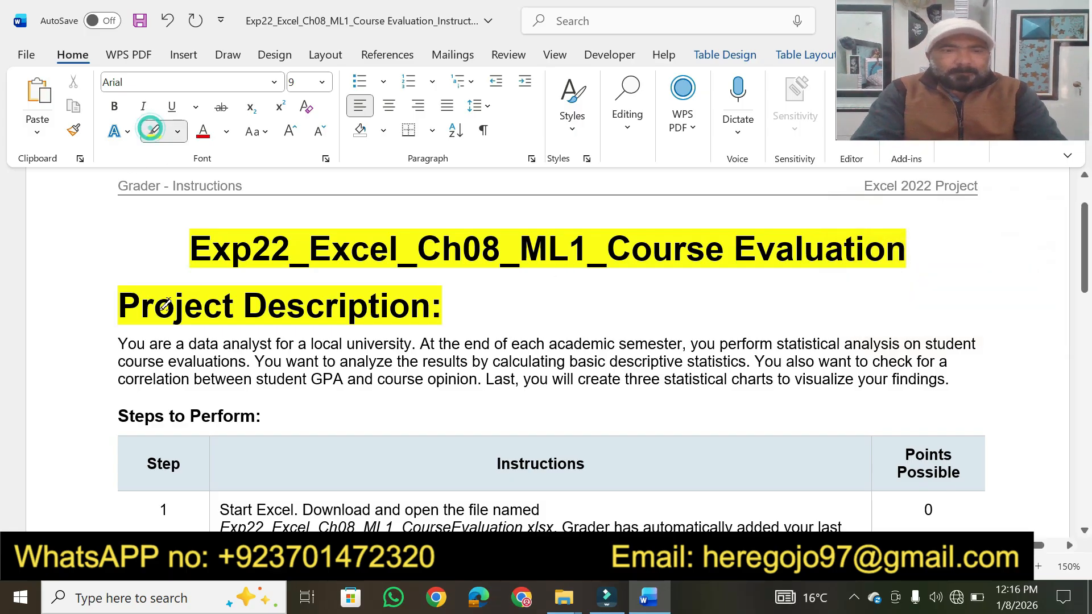
{"action": "left_click_drag", "start_coordinate": [151, 343], "coordinate": [384, 330]}
{"action": "left_click_drag", "start_coordinate": [465, 343], "coordinate": [652, 336]}
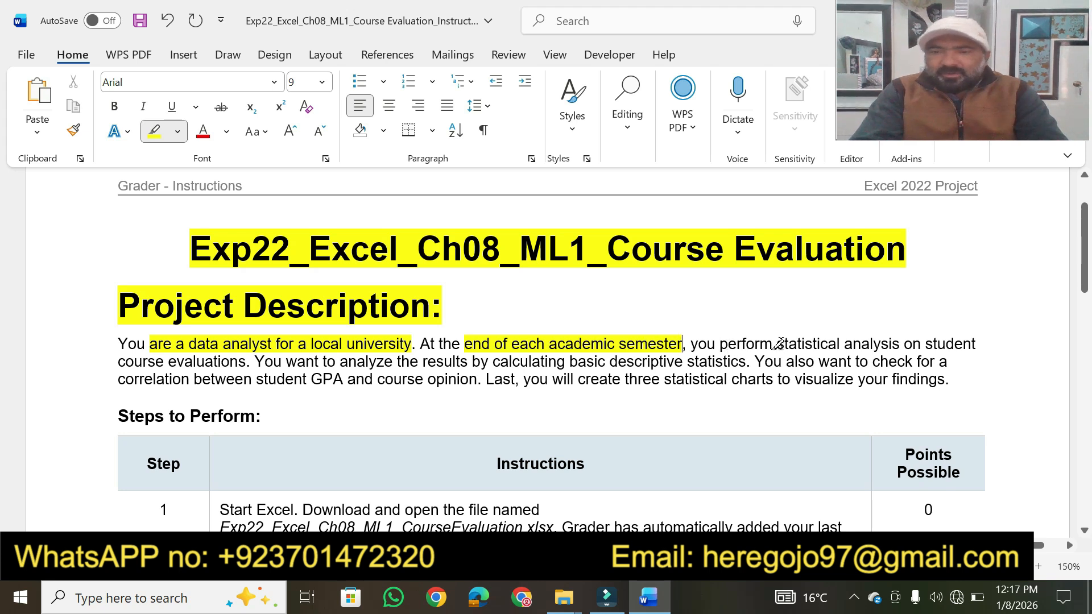
{"action": "left_click_drag", "start_coordinate": [777, 343], "coordinate": [986, 338]}
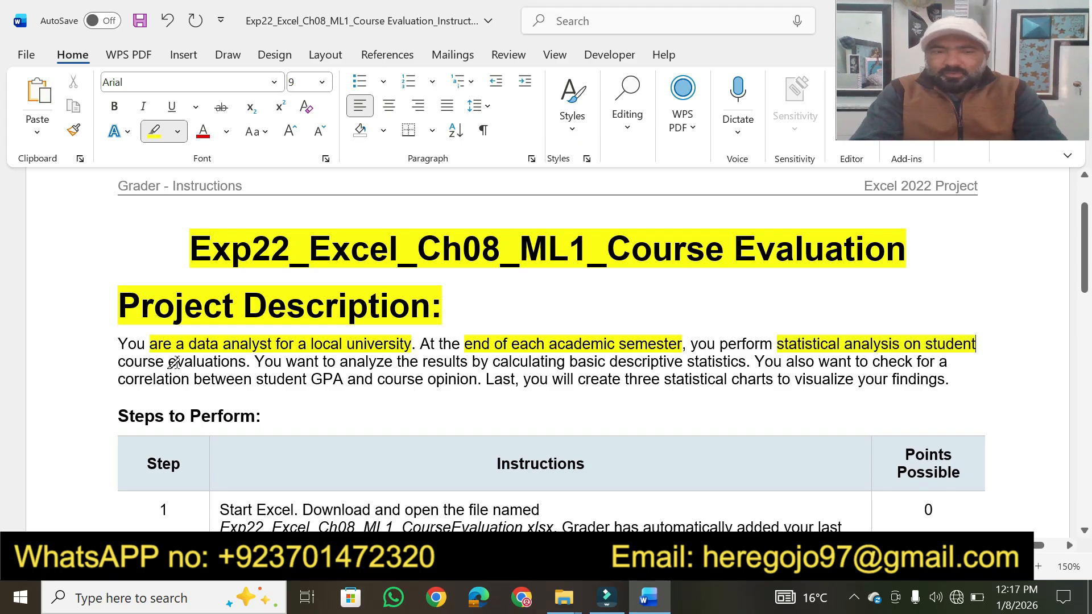
{"action": "left_click_drag", "start_coordinate": [169, 362], "coordinate": [247, 362]}
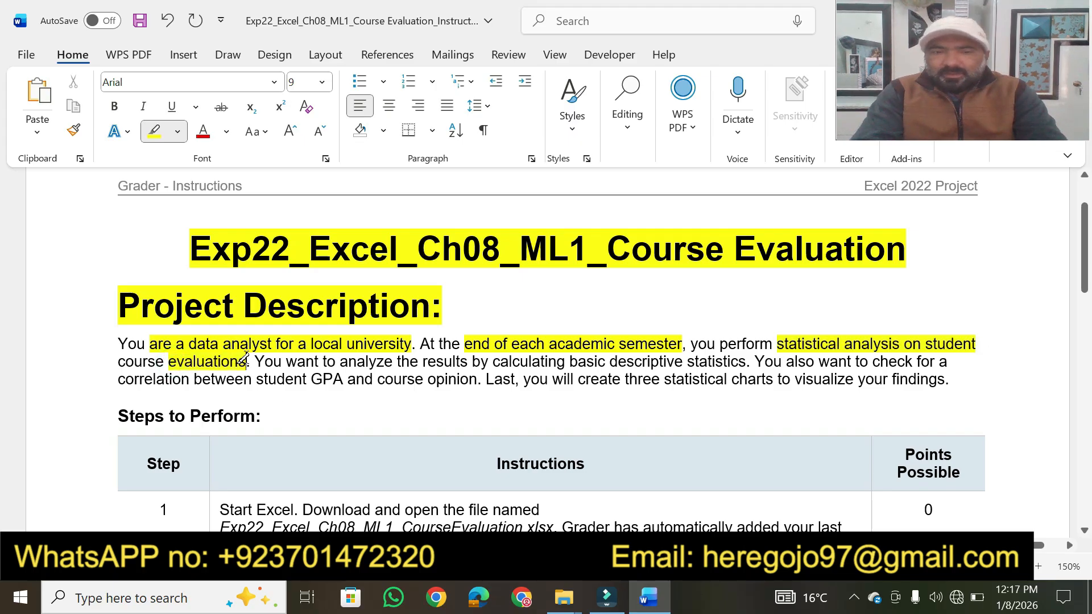
{"action": "mouse_move", "coordinate": [340, 362]}
{"action": "left_mouse_down"}
{"action": "mouse_move", "coordinate": [783, 361]}
{"action": "mouse_move", "coordinate": [748, 362]}
{"action": "left_mouse_up"}
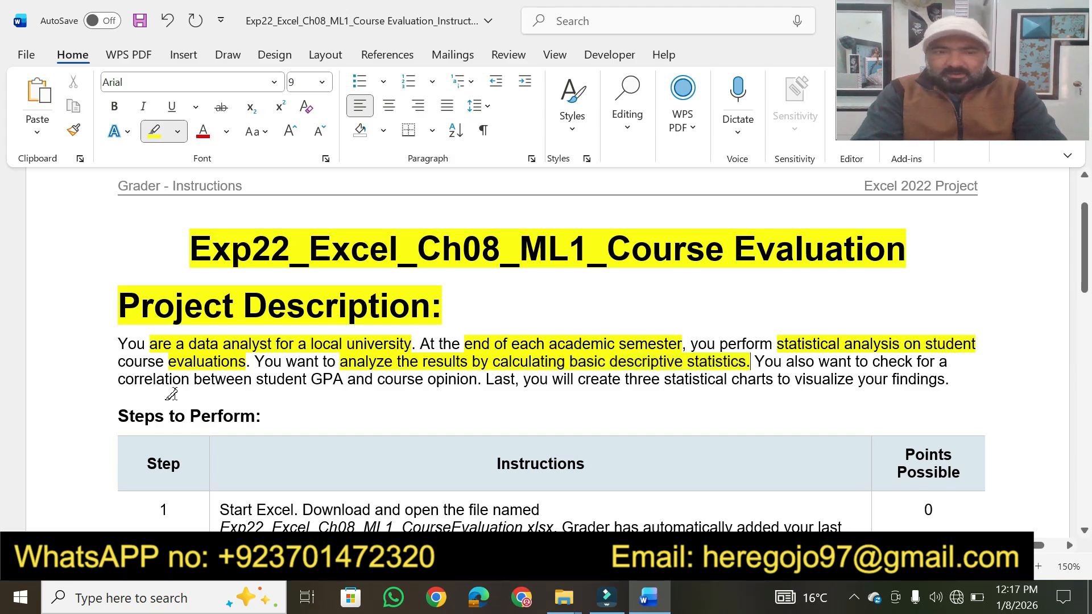
{"action": "left_click_drag", "start_coordinate": [126, 378], "coordinate": [526, 379]}
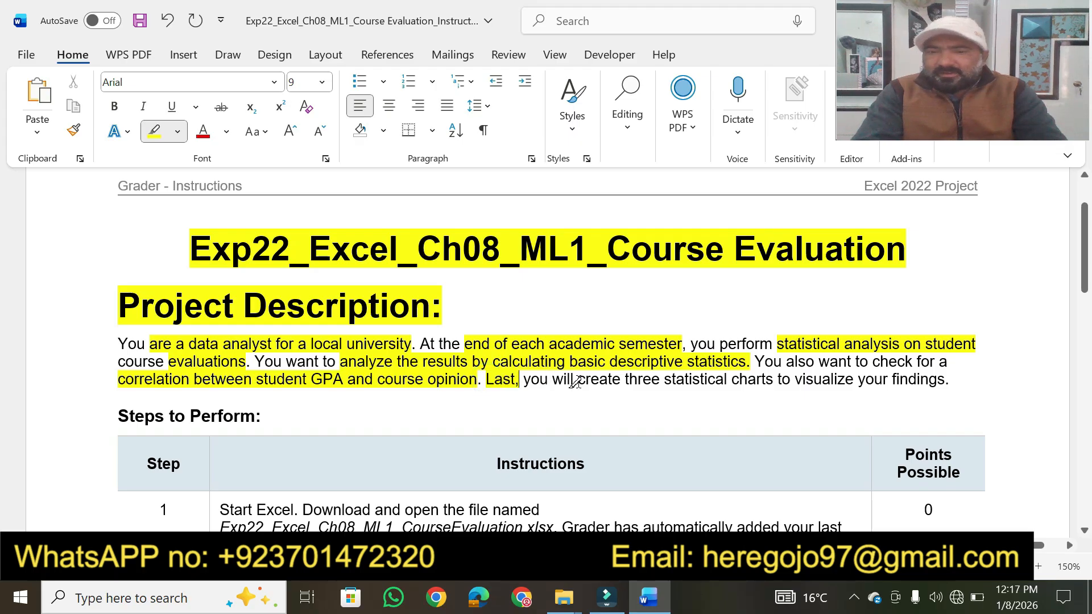
{"action": "left_click_drag", "start_coordinate": [630, 380], "coordinate": [969, 379]}
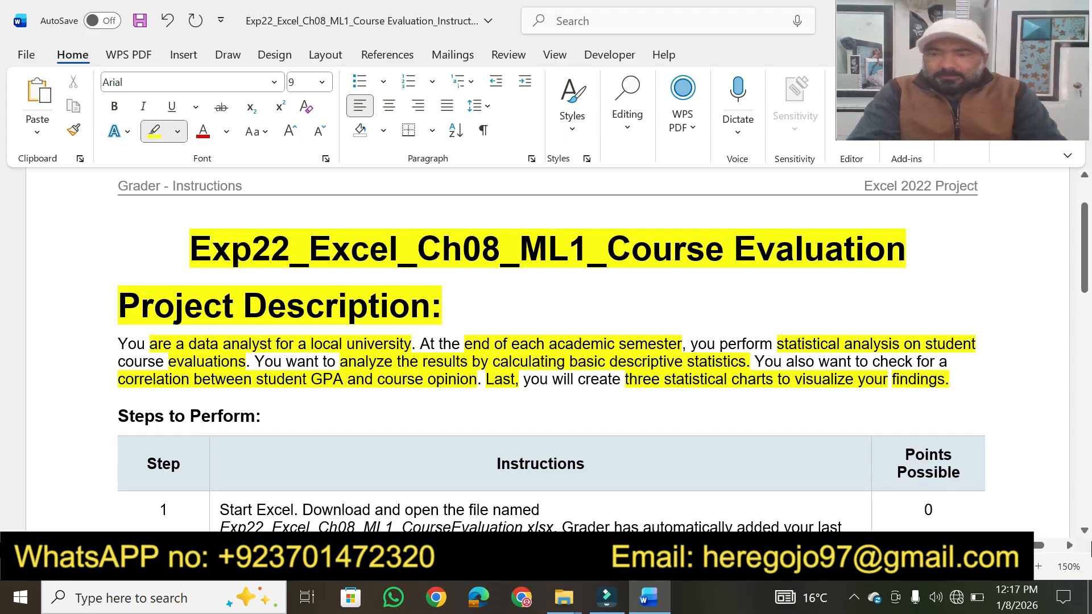
- Highlight the "Steps to Perform:" heading and the "Instructions" column header in yellow
{"action": "scroll", "coordinate": [1087, 535], "scroll_direction": "down", "scroll_amount": 5}
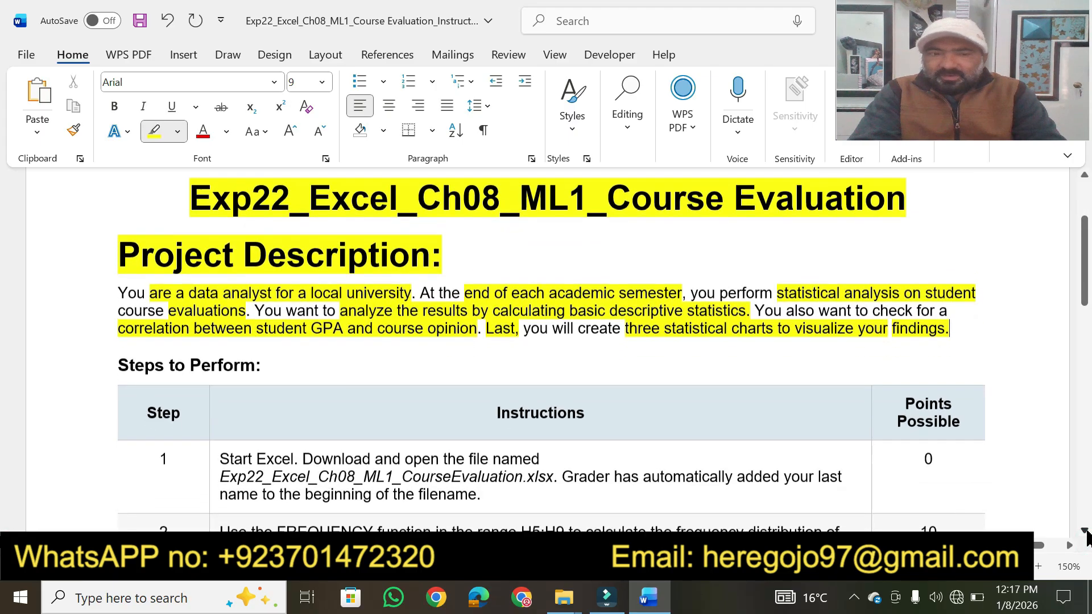
{"action": "scroll", "coordinate": [1087, 535], "scroll_direction": "down", "scroll_amount": 4}
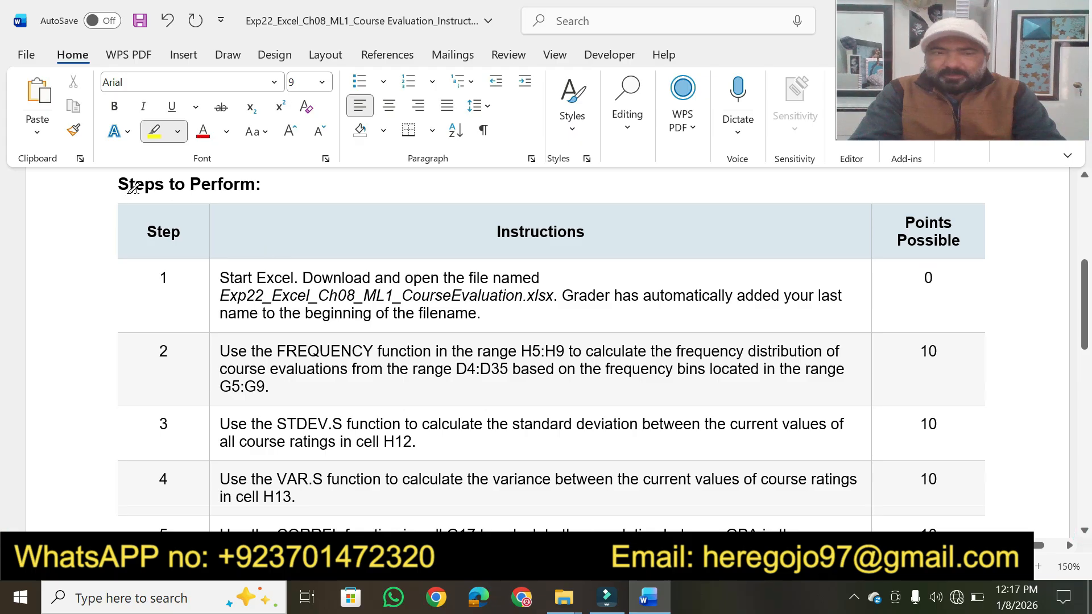
{"action": "left_click_drag", "start_coordinate": [119, 181], "coordinate": [266, 174]}
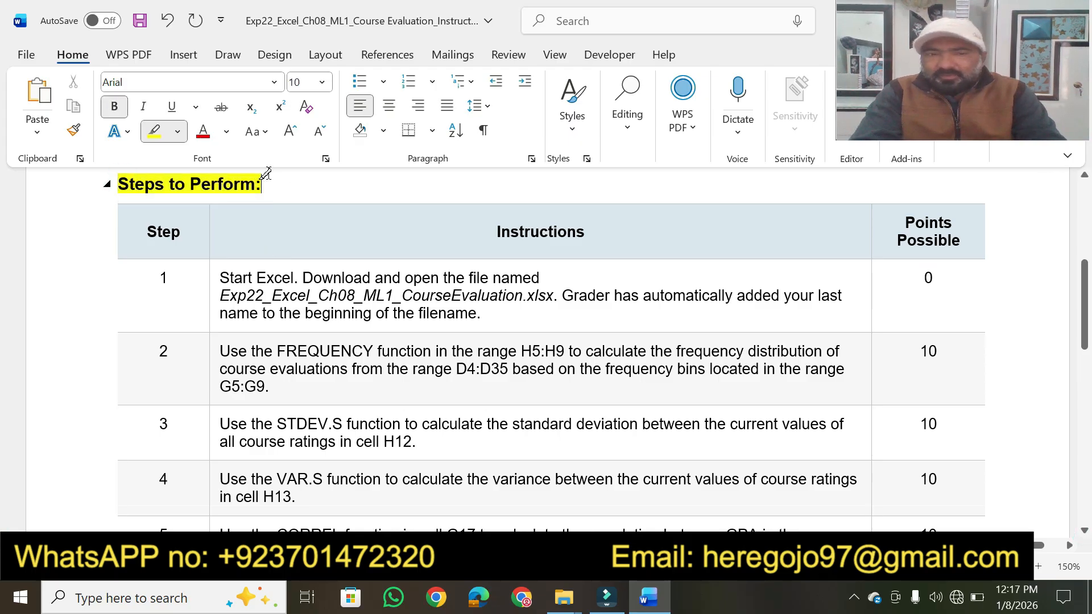
{"action": "left_click", "coordinate": [494, 232]}
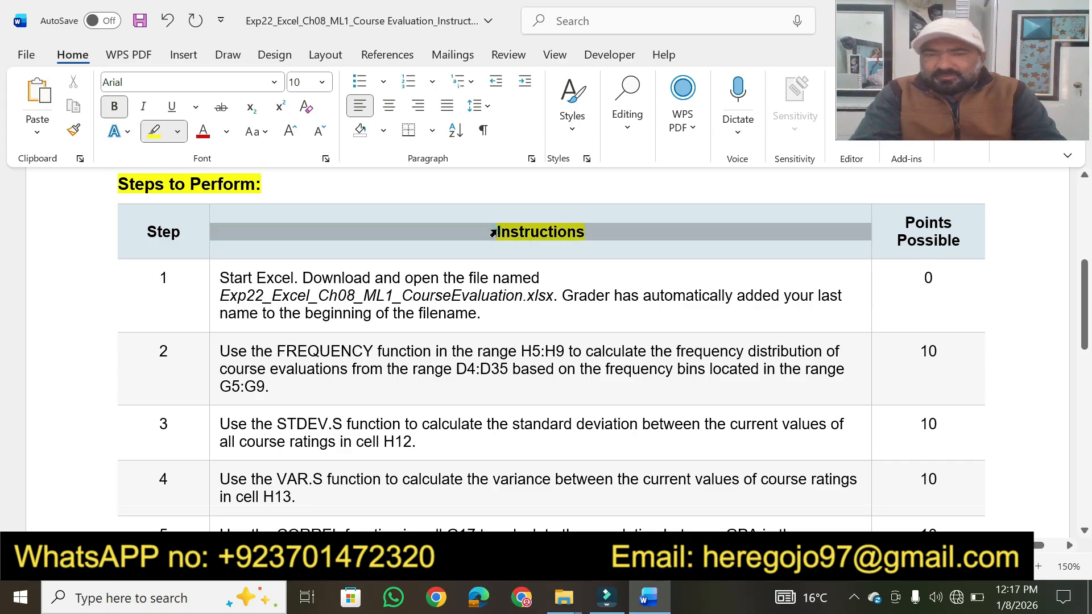
{"action": "left_click_drag", "start_coordinate": [589, 232], "coordinate": [482, 235]}
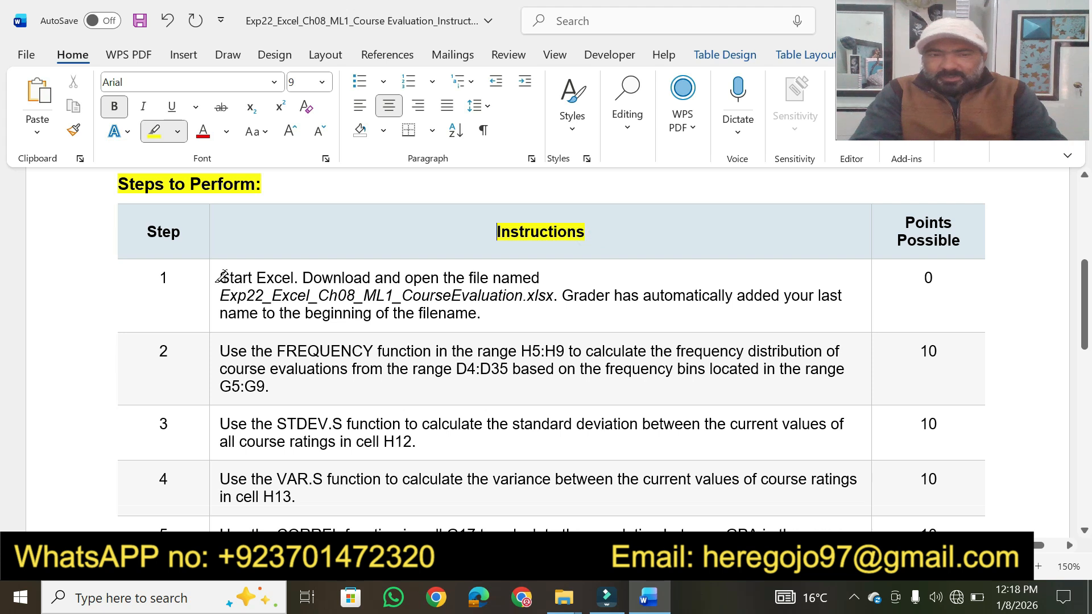
- Highlight the step 1 phrases "Start Excel. Download and open the file", the workbook file name, "Grader has automatically" and "beginning of the filename" in yellow
{"action": "mouse_move", "coordinate": [221, 277]}
{"action": "left_mouse_down"}
{"action": "mouse_move", "coordinate": [434, 256]}
{"action": "mouse_move", "coordinate": [493, 274]}
{"action": "left_mouse_up"}
{"action": "left_click_drag", "start_coordinate": [302, 277], "coordinate": [228, 270]}
{"action": "left_click_drag", "start_coordinate": [305, 276], "coordinate": [489, 275]}
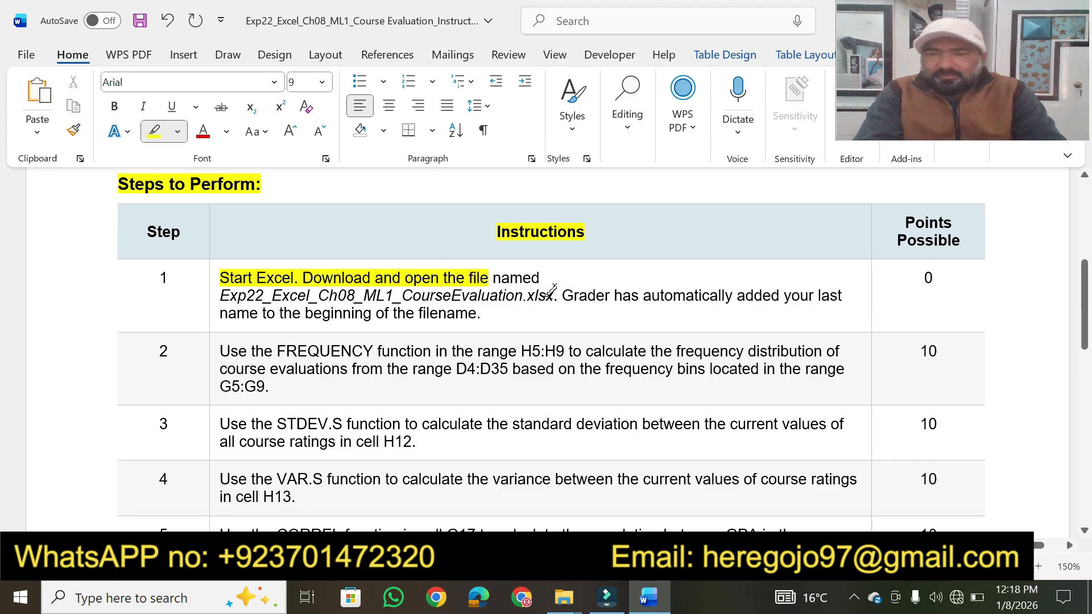
{"action": "left_click_drag", "start_coordinate": [555, 295], "coordinate": [222, 298]}
{"action": "left_click_drag", "start_coordinate": [565, 296], "coordinate": [680, 295]}
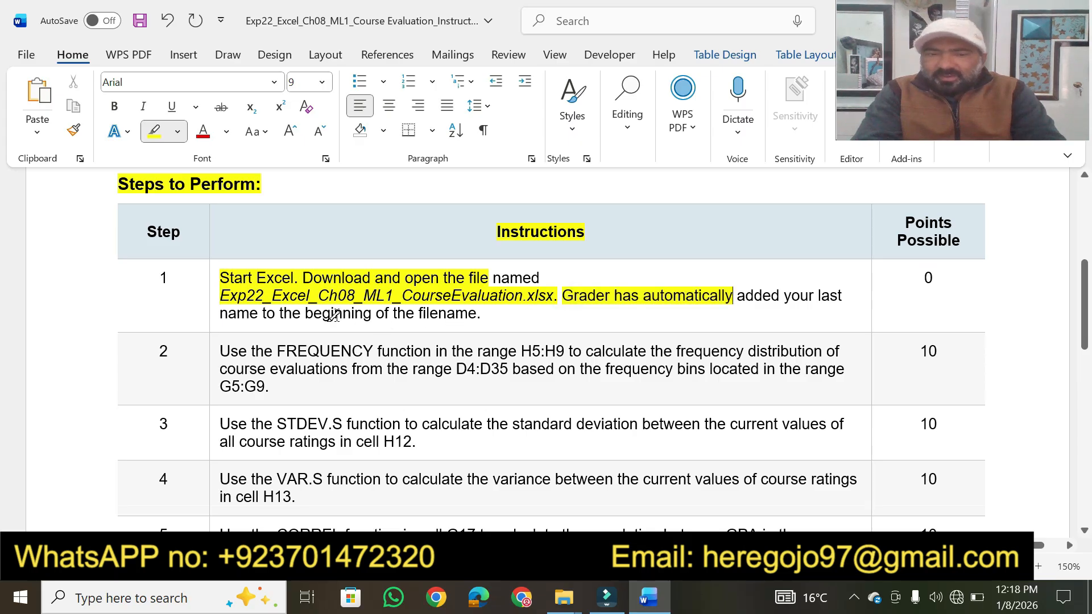
{"action": "mouse_move", "coordinate": [308, 310]}
{"action": "left_mouse_down"}
{"action": "mouse_move", "coordinate": [477, 314]}
{"action": "mouse_move", "coordinate": [444, 314]}
{"action": "left_mouse_up"}
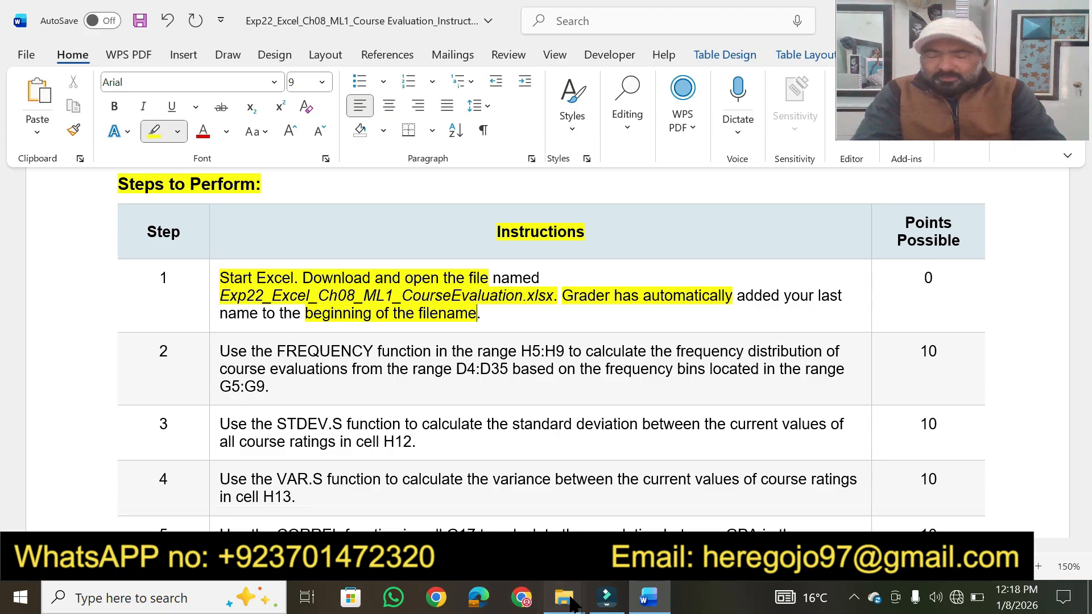
- Switch to File Explorer and open the Exp22_Excel_Ch08_ML1_CourseEvaluation workbook from the Course Evaluation folder
{"action": "mouse_move", "coordinate": [564, 597]}
{"action": "left_click", "coordinate": [654, 495]}
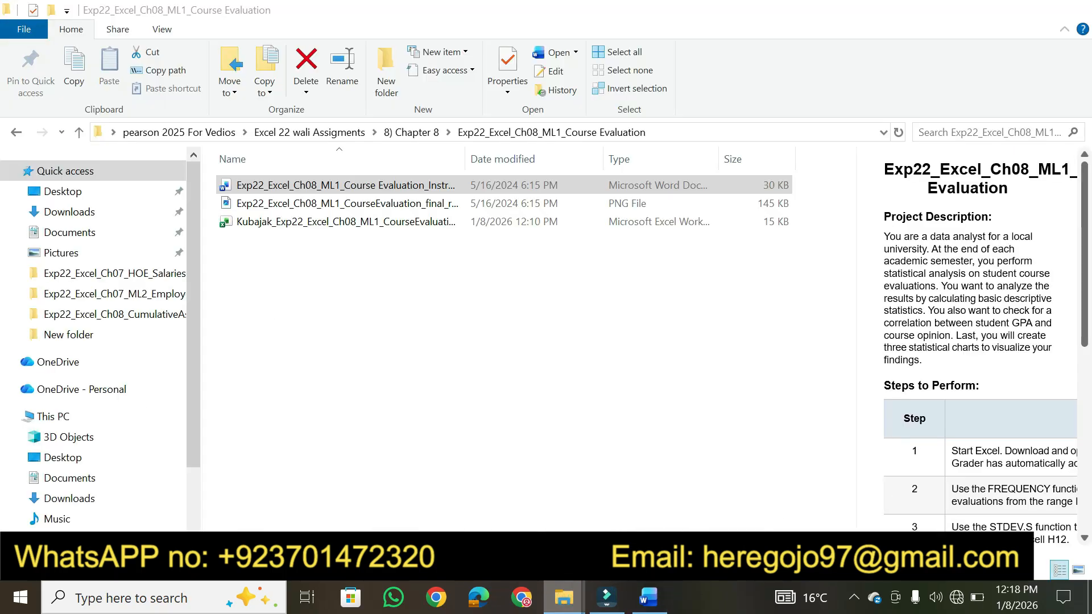
{"action": "left_click", "coordinate": [365, 223]}
{"action": "double_click", "coordinate": [365, 223]}
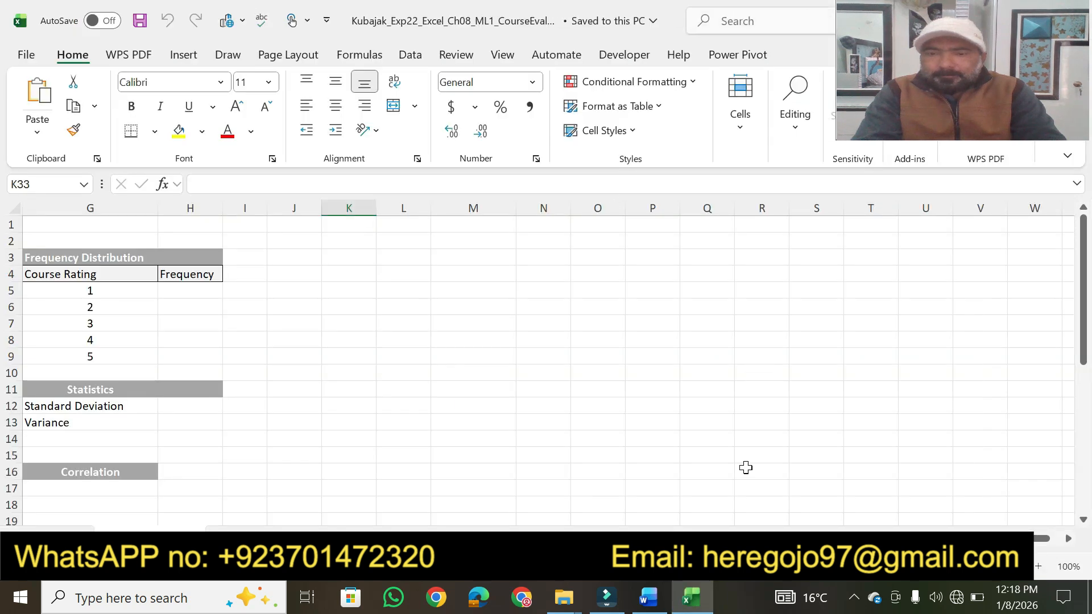
- Return to the Word instructions and highlight "Use the FREQUENCY function in the range H5:H9" in step 2 in yellow
{"action": "left_click", "coordinate": [648, 597]}
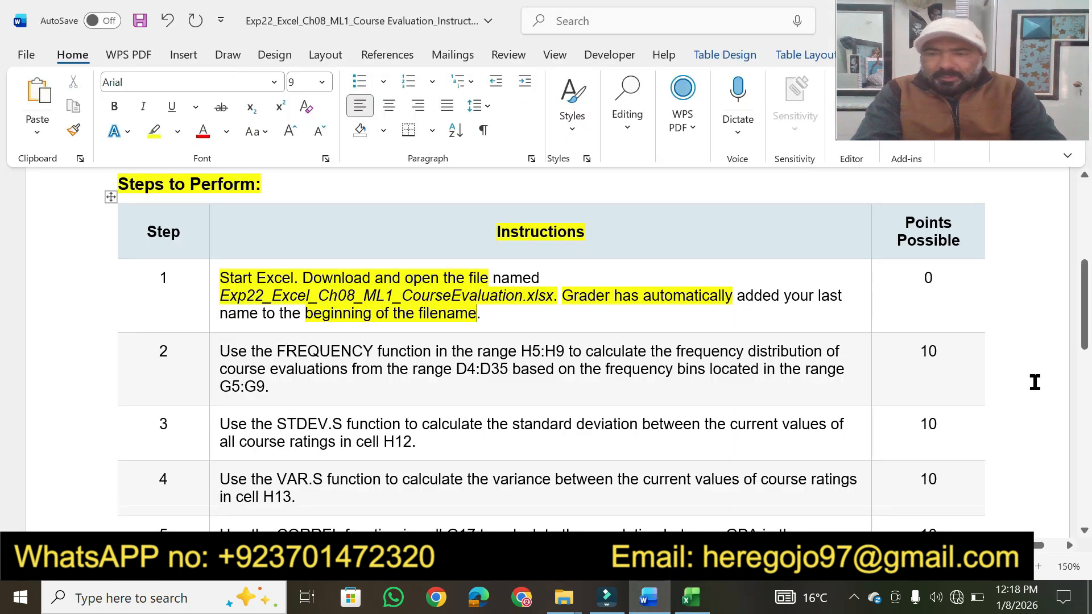
{"action": "scroll", "coordinate": [1084, 531], "scroll_direction": "down", "scroll_amount": 3}
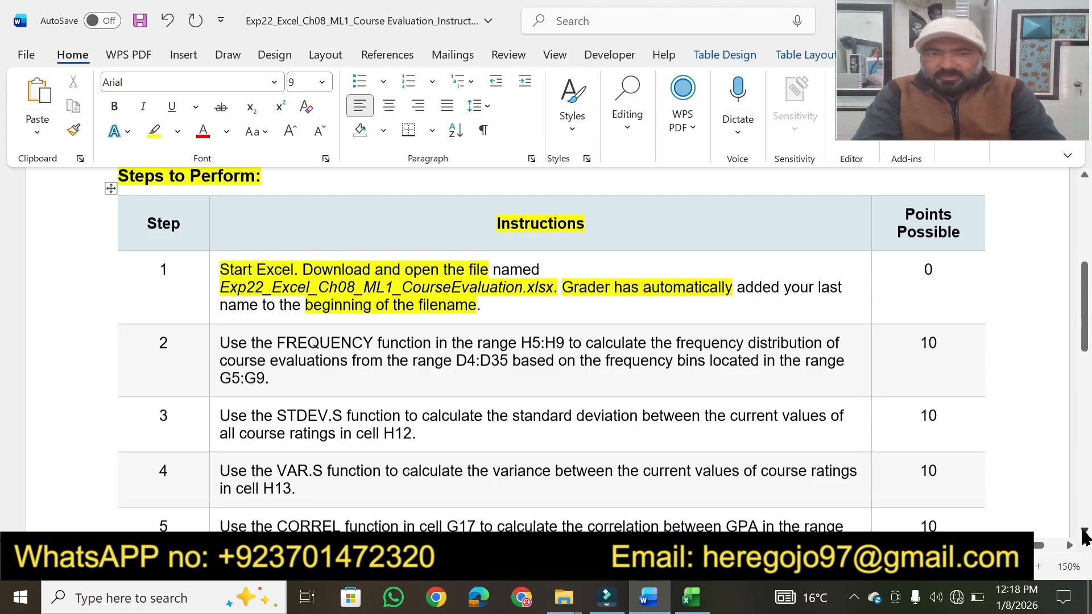
{"action": "scroll", "coordinate": [1084, 535], "scroll_direction": "down", "scroll_amount": 4}
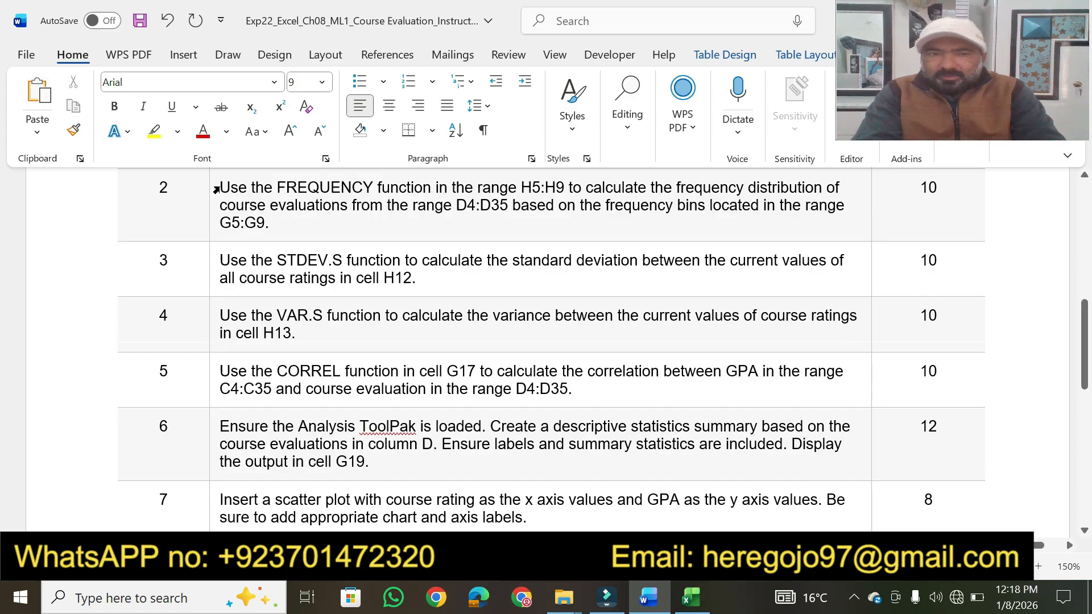
{"action": "left_click", "coordinate": [154, 132]}
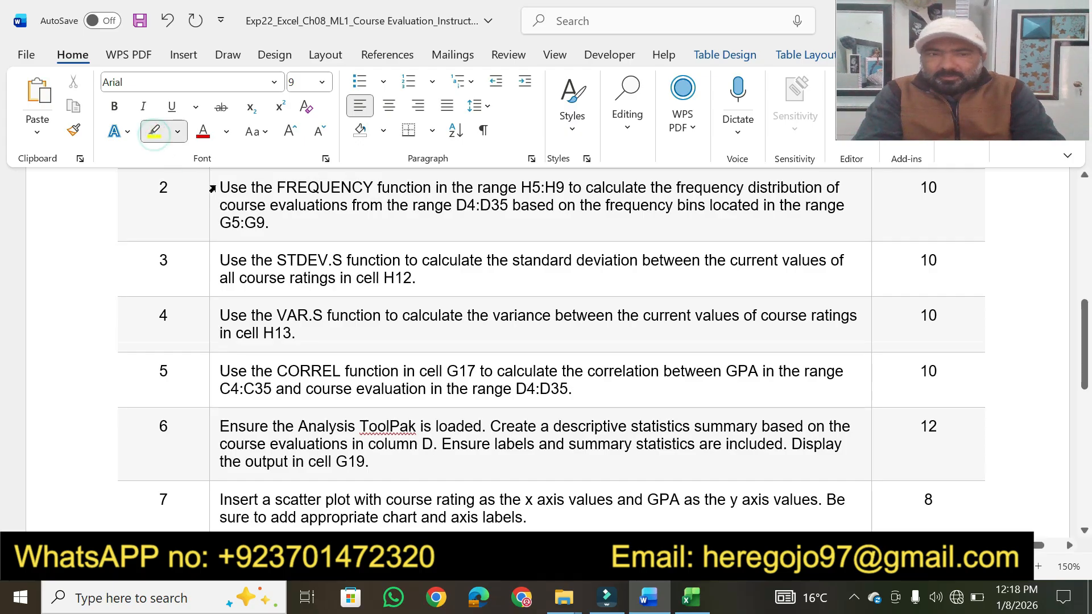
{"action": "left_click_drag", "start_coordinate": [219, 190], "coordinate": [563, 185]}
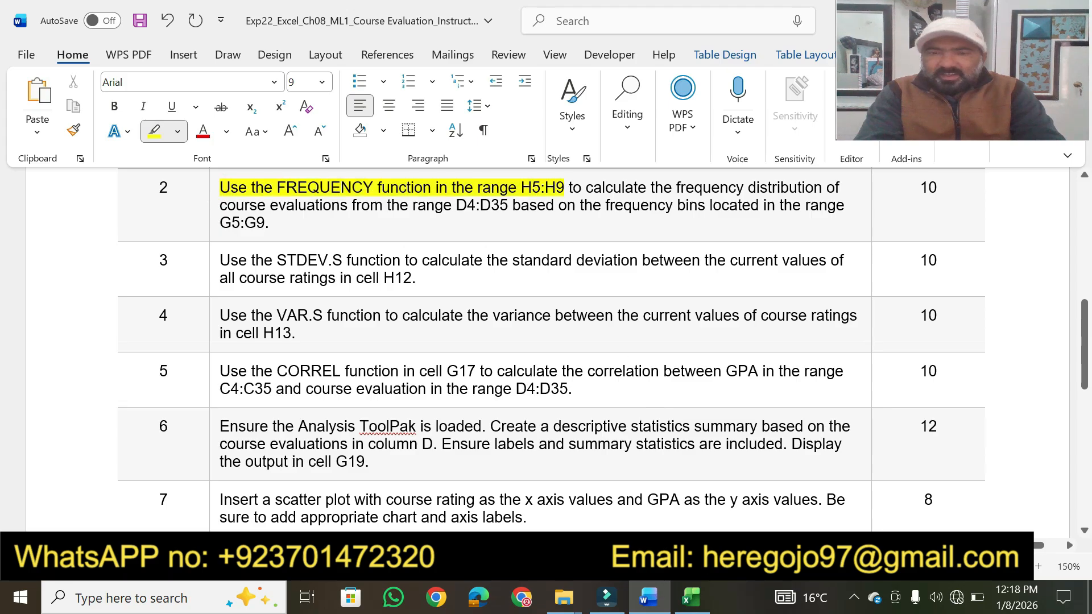
- Switch to the Excel workbook and select the empty Frequency cells H5:H9
{"action": "left_click", "coordinate": [692, 598]}
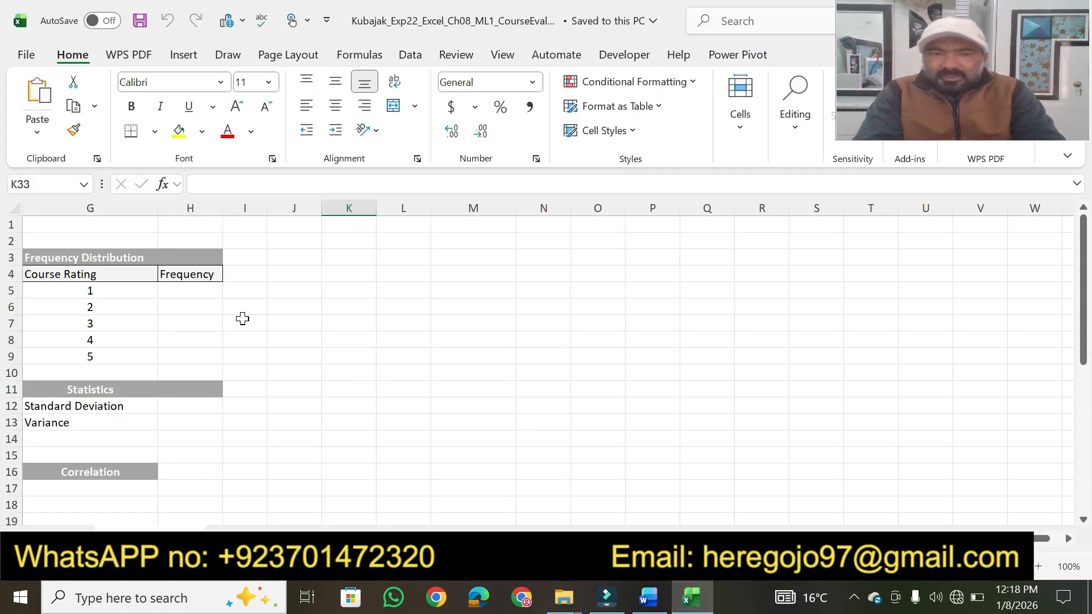
{"action": "left_click_drag", "start_coordinate": [193, 292], "coordinate": [195, 359]}
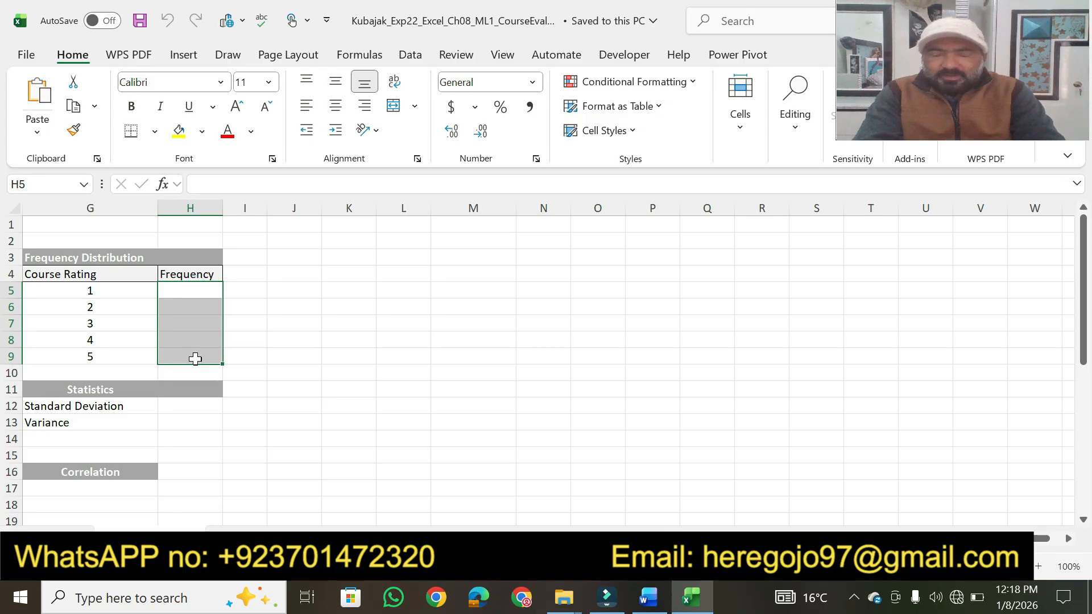
- Switch to Word and highlight "calculate the frequency distribution", "evaluations from the range D4:D35 based" and "frequency bins located in the range G5:G9" in step 2 in yellow
{"action": "left_click", "coordinate": [648, 597]}
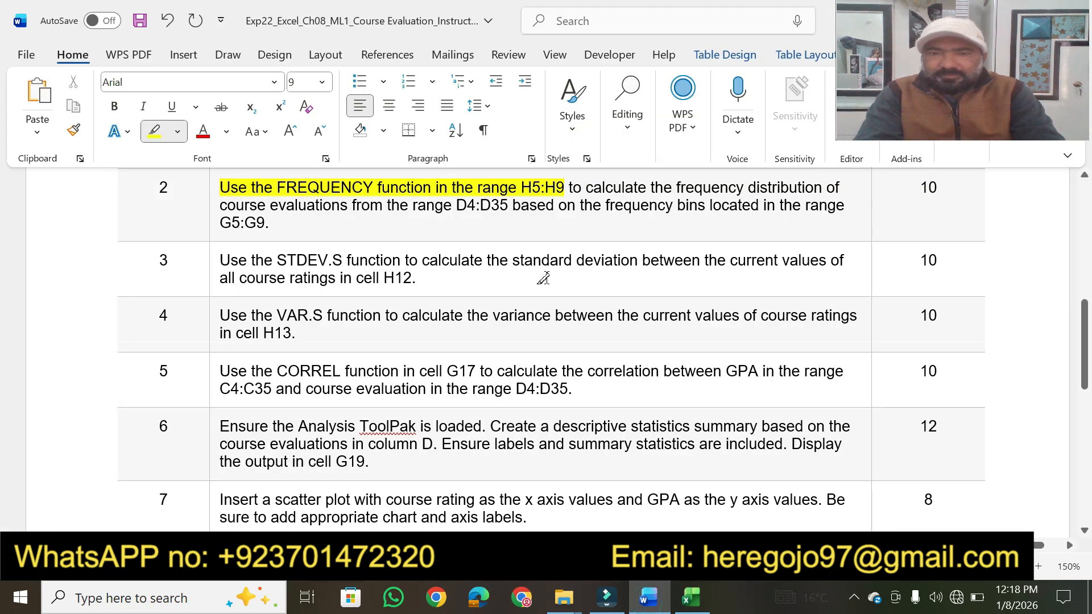
{"action": "left_click_drag", "start_coordinate": [586, 191], "coordinate": [823, 191]}
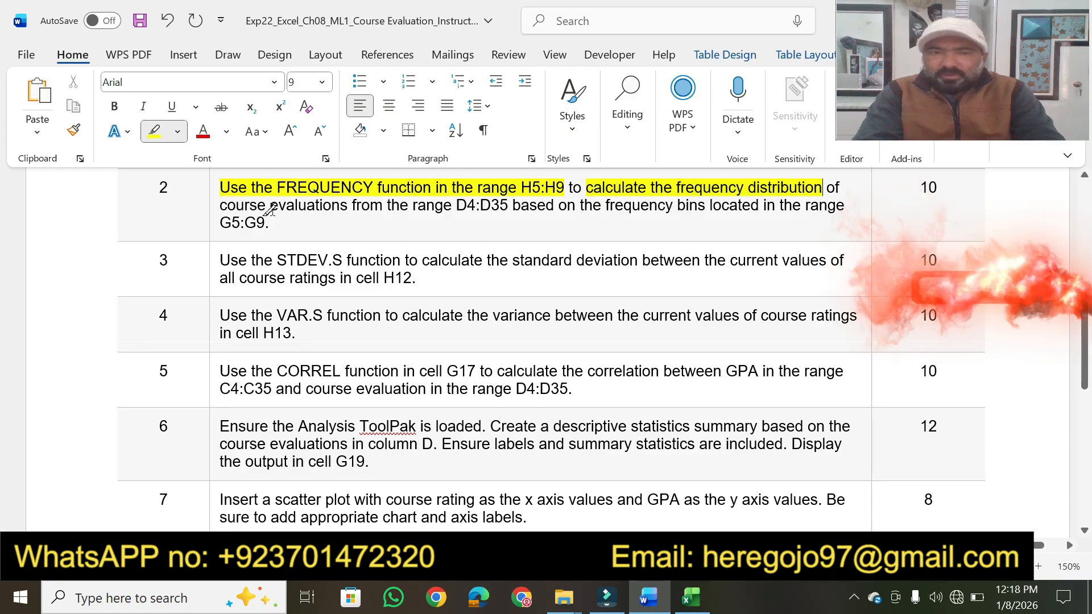
{"action": "left_click_drag", "start_coordinate": [272, 210], "coordinate": [540, 204]}
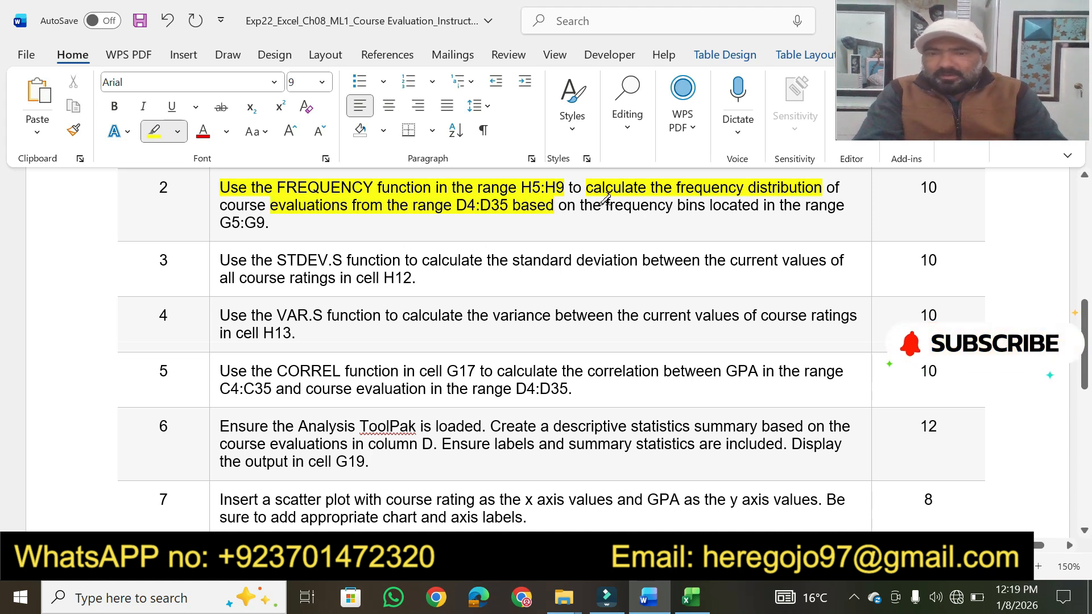
{"action": "left_click_drag", "start_coordinate": [605, 202], "coordinate": [815, 200]}
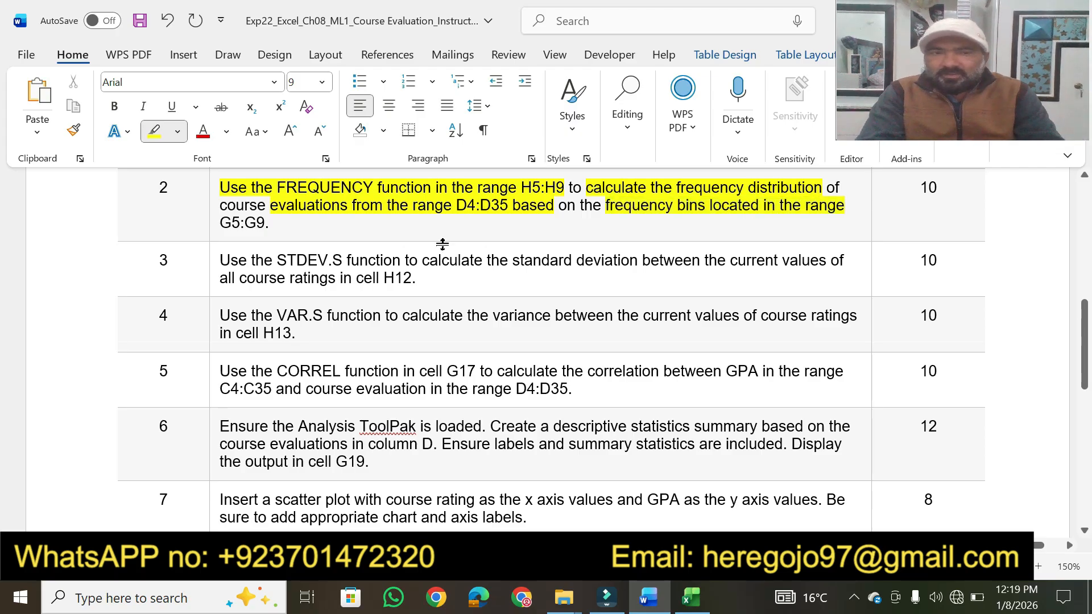
{"action": "left_click_drag", "start_coordinate": [269, 221], "coordinate": [220, 222]}
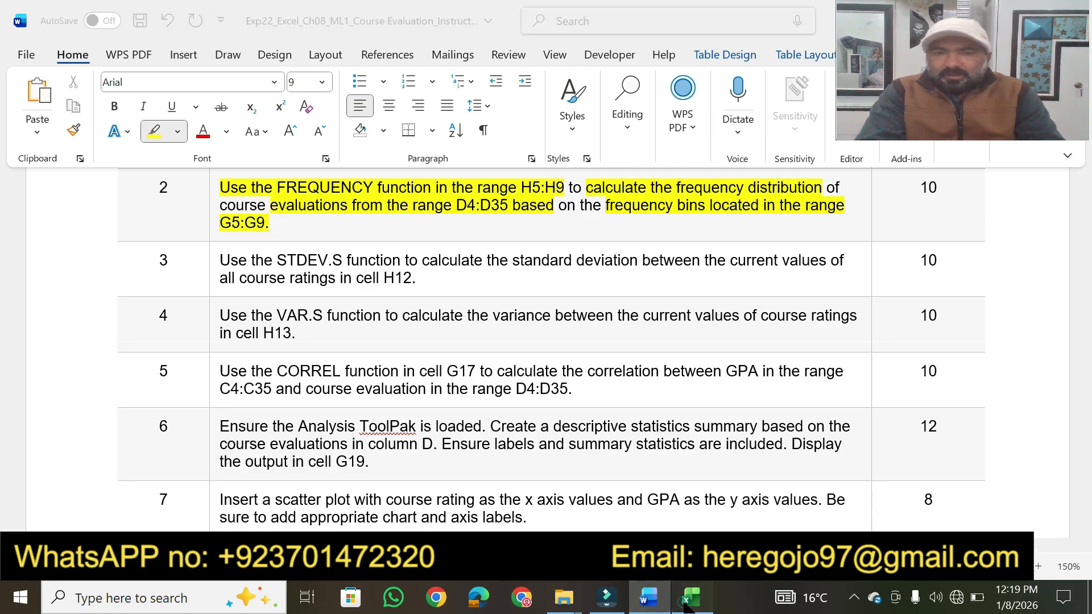
- Switch to Excel and start a FREQUENCY formula for the selected range H5:H9 with D4:D35 as the data array
{"action": "left_click", "coordinate": [692, 597]}
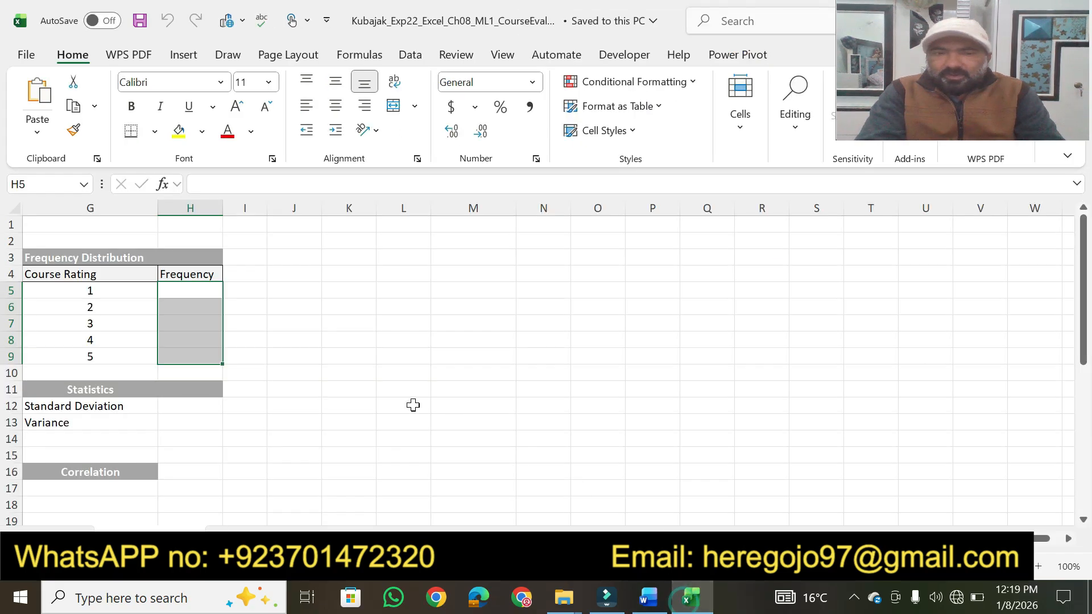
{"action": "left_click", "coordinate": [234, 186]}
{"action": "type", "text": "="}
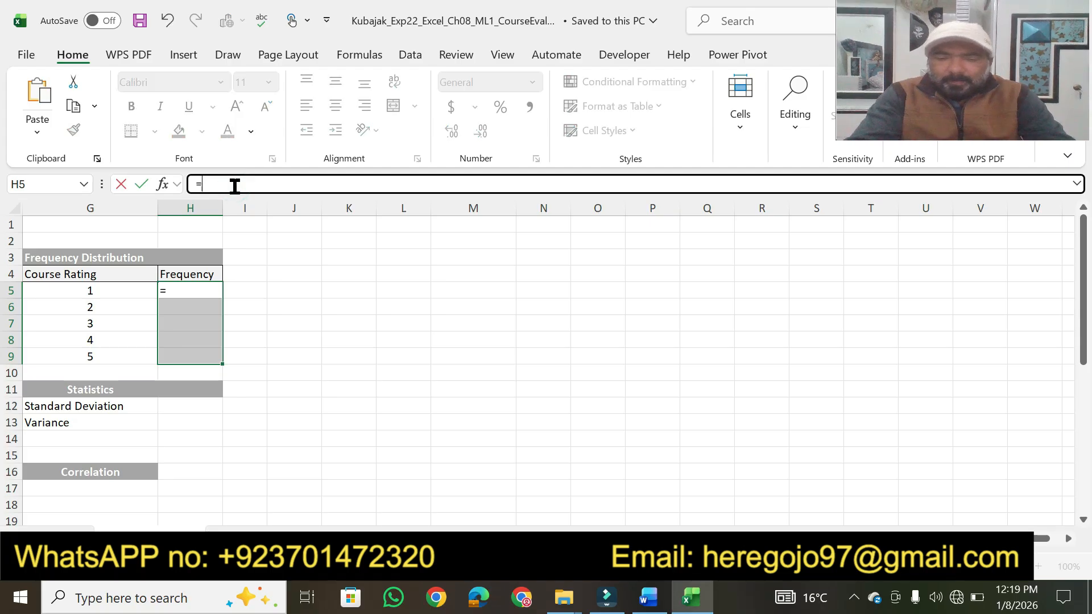
{"action": "type", "text": "fre"}
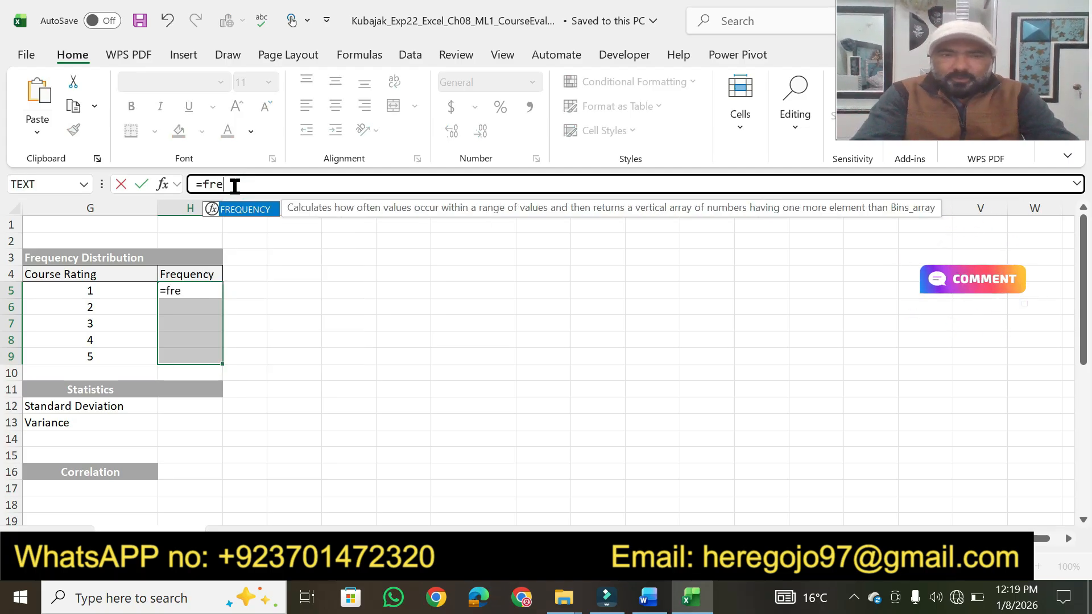
{"action": "key", "text": "Tab"}
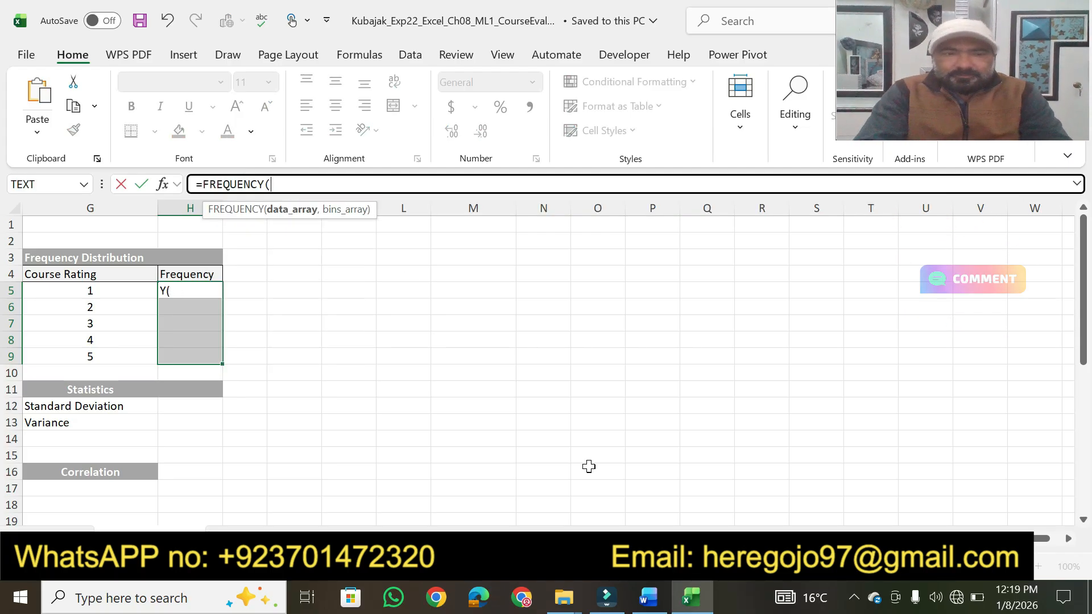
{"action": "left_click", "coordinate": [641, 596]}
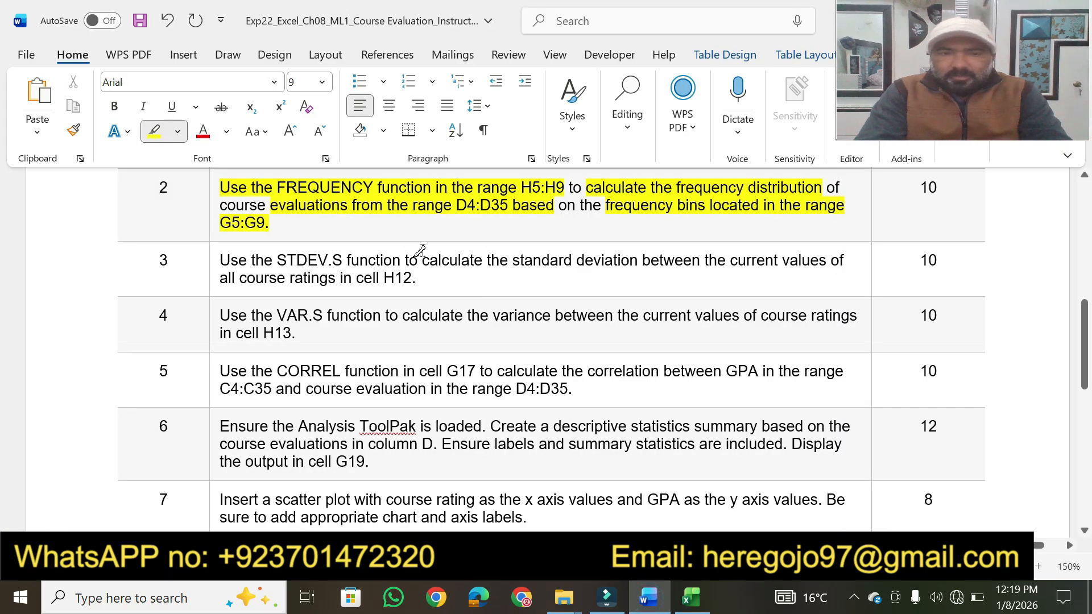
{"action": "left_click", "coordinate": [690, 600]}
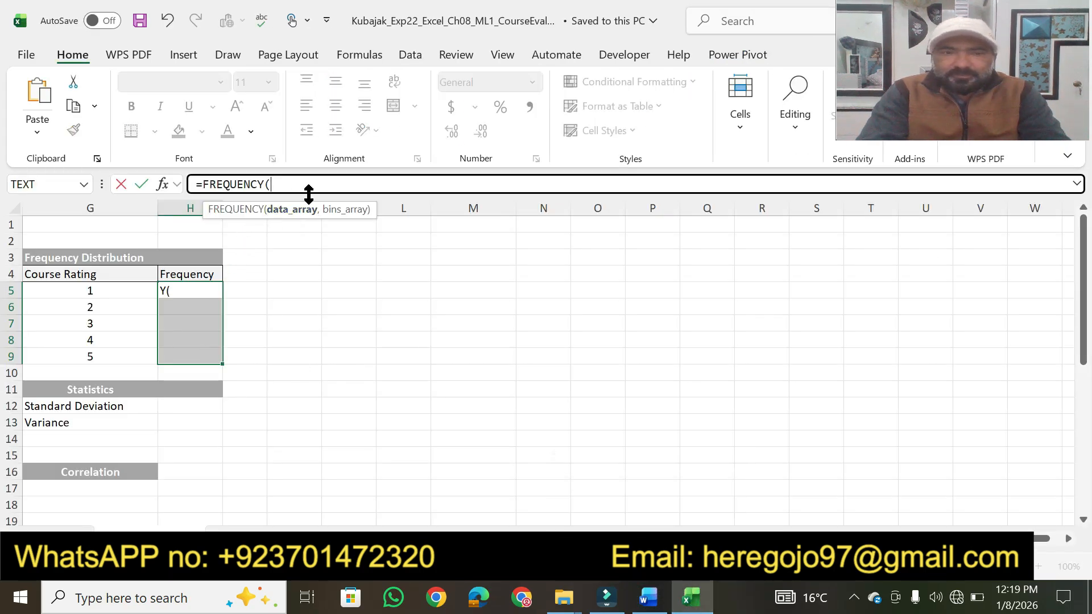
{"action": "type", "text": "d4"}
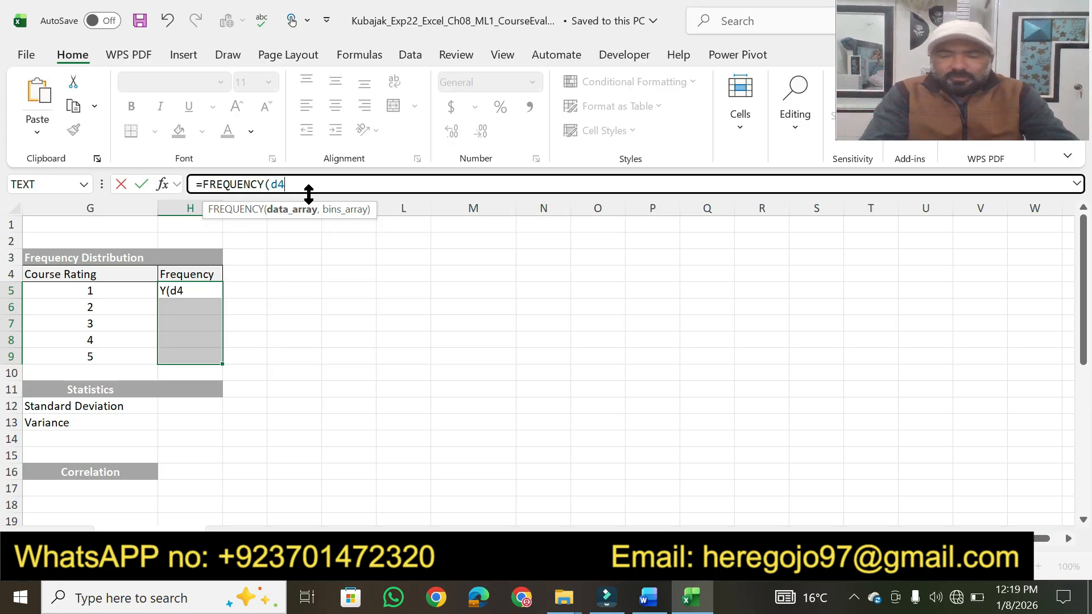
{"action": "type", "text": ":d35"}
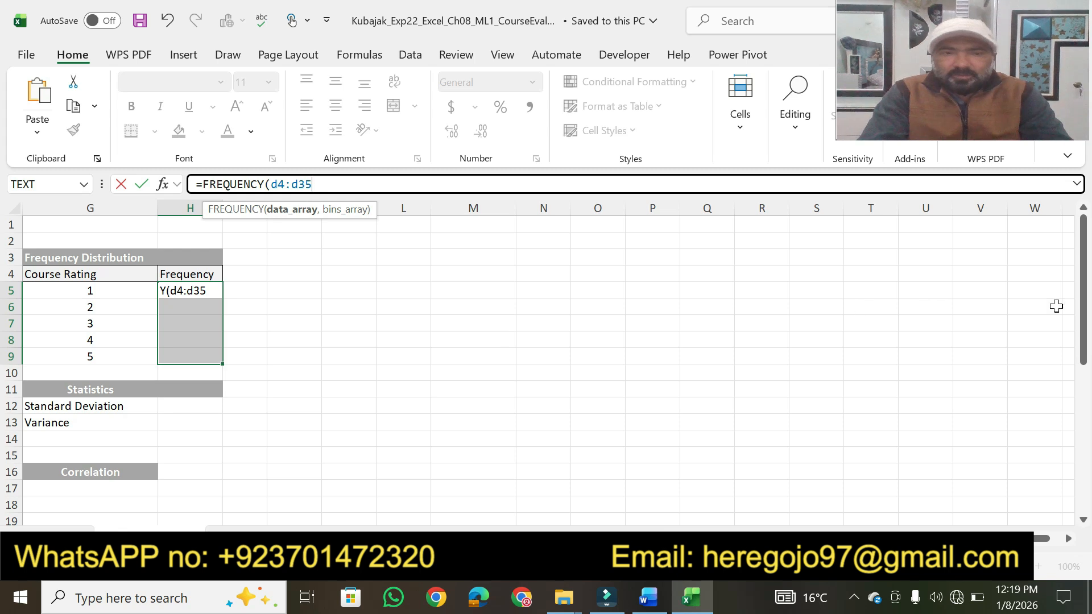
- Add the course rating bins G5:G9 as the bins array and complete the FREQUENCY formula
{"action": "left_click_drag", "start_coordinate": [1087, 310], "coordinate": [1090, 293]}
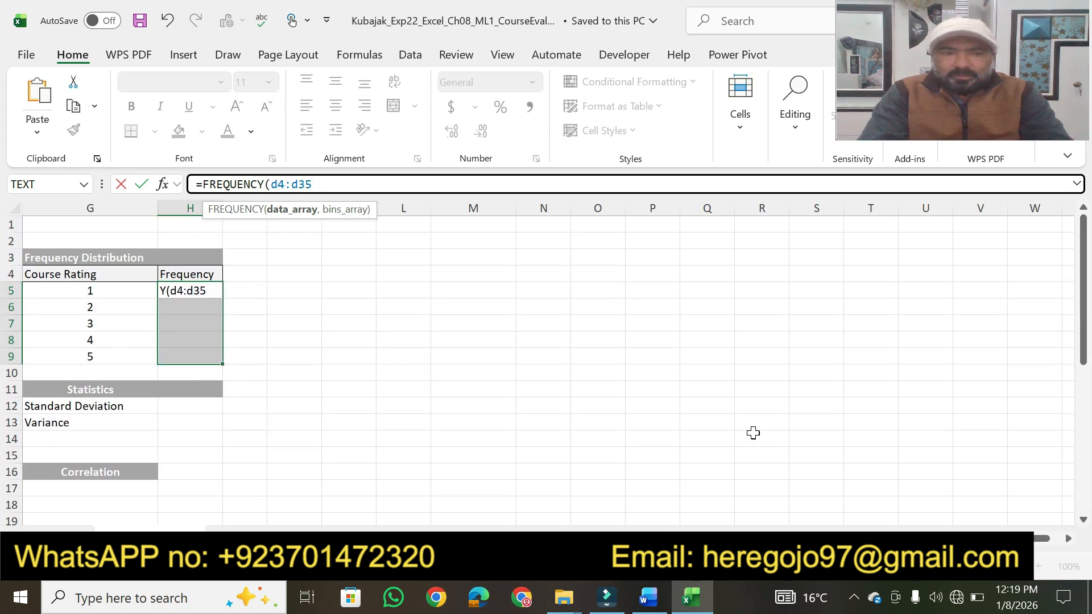
{"action": "mouse_move", "coordinate": [650, 604]}
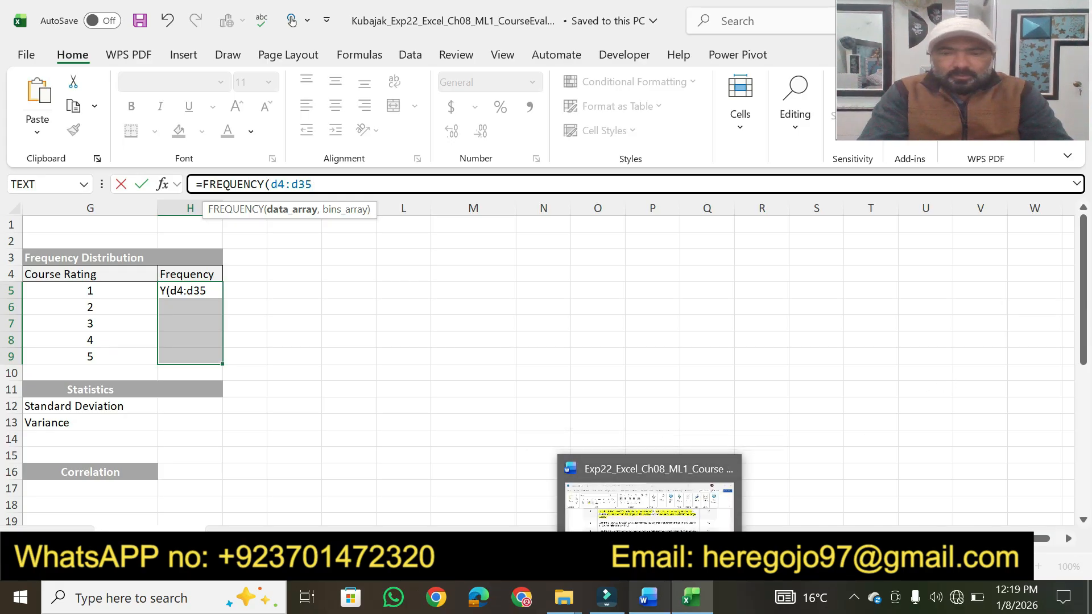
{"action": "left_click", "coordinate": [807, 538]}
{"action": "left_click_drag", "start_coordinate": [806, 538], "coordinate": [737, 538]}
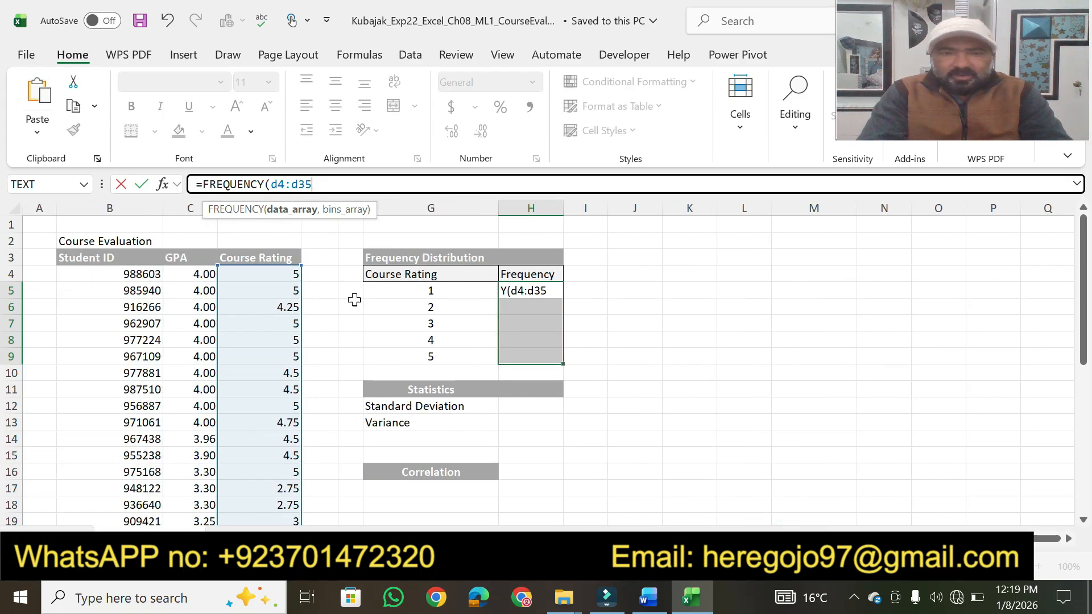
{"action": "left_click", "coordinate": [655, 602]}
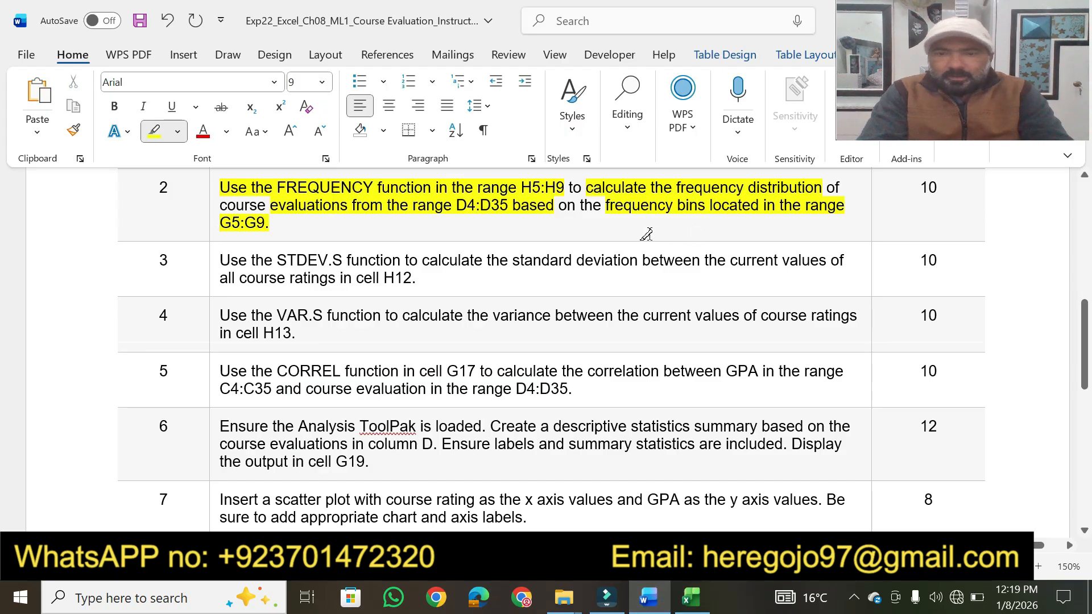
{"action": "left_click", "coordinate": [691, 598]}
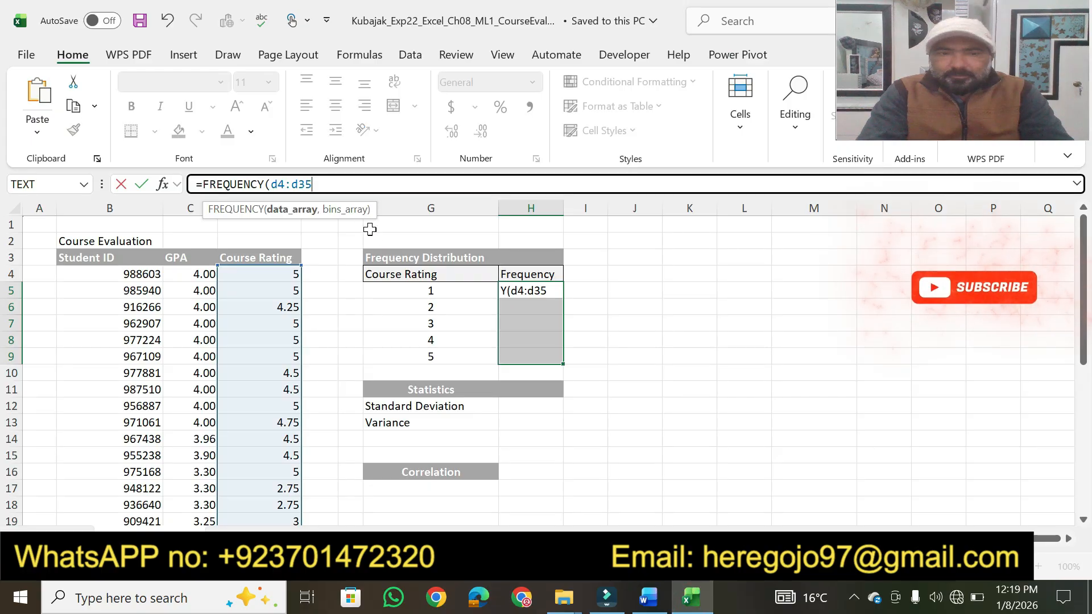
{"action": "type", "text": ","}
{"action": "left_click_drag", "start_coordinate": [408, 289], "coordinate": [419, 354]}
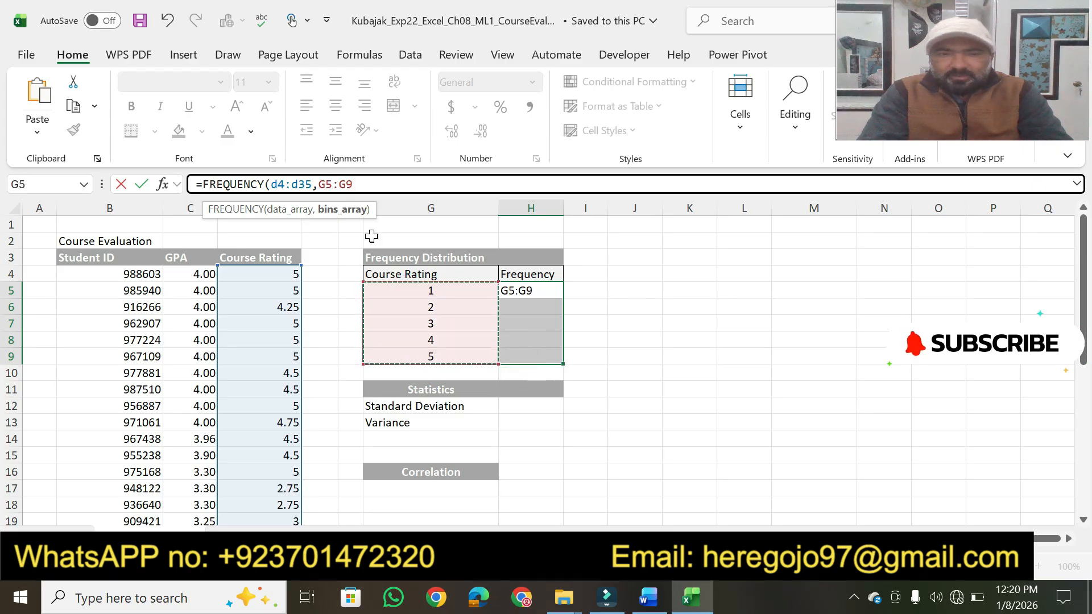
{"action": "type", "text": ")"}
{"action": "key", "text": "Return"}
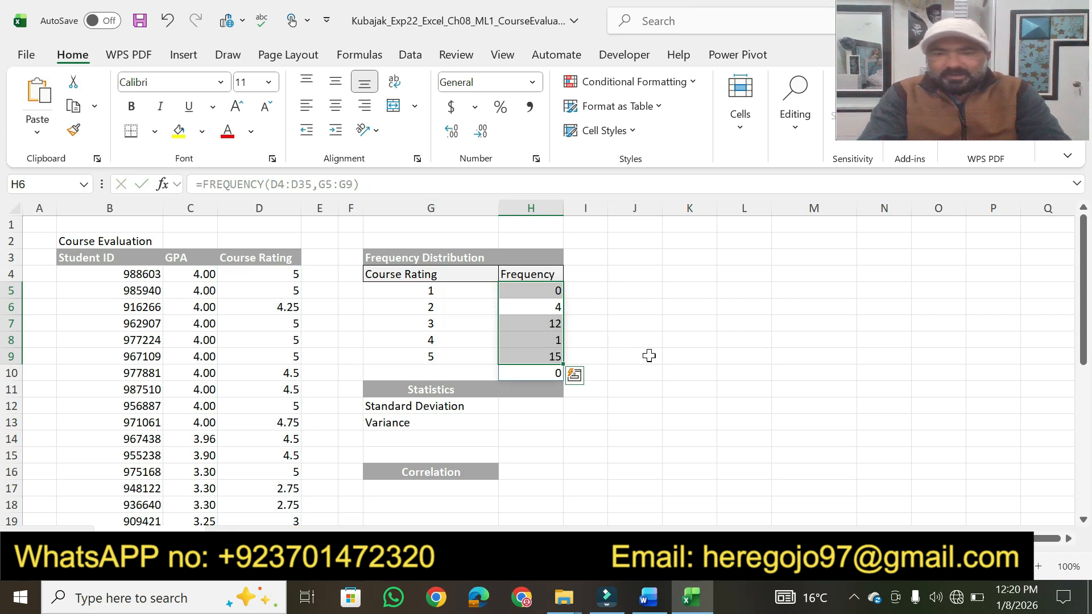
{"action": "left_click", "coordinate": [686, 403]}
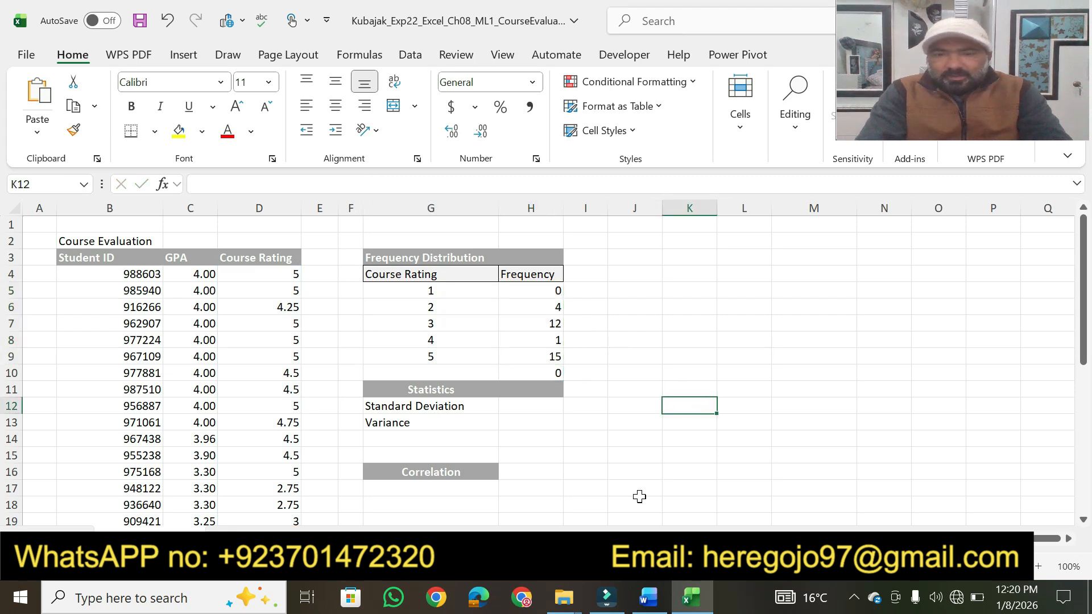
- Switch to the Word instructions and highlight the 10 points of step 2 in yellow
{"action": "left_click", "coordinate": [647, 601]}
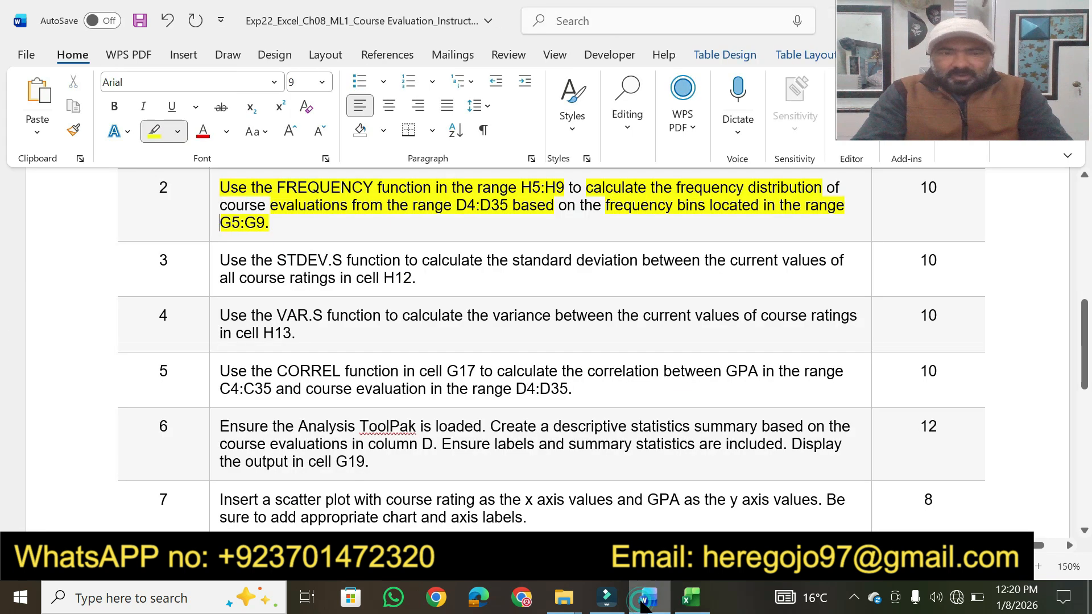
{"action": "double_click", "coordinate": [941, 190]}
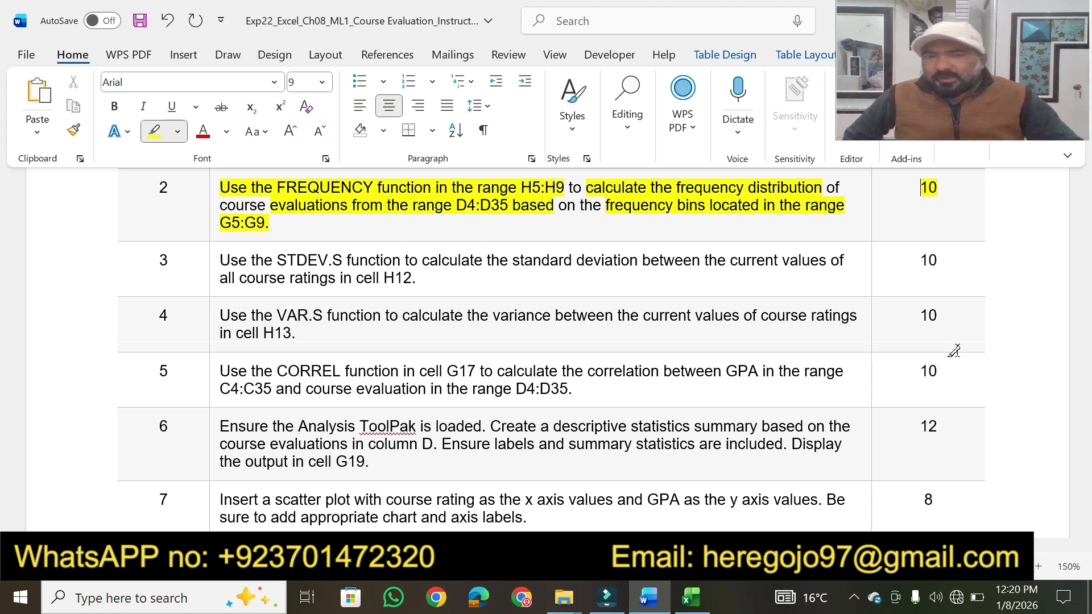
{"action": "left_click", "coordinate": [692, 598]}
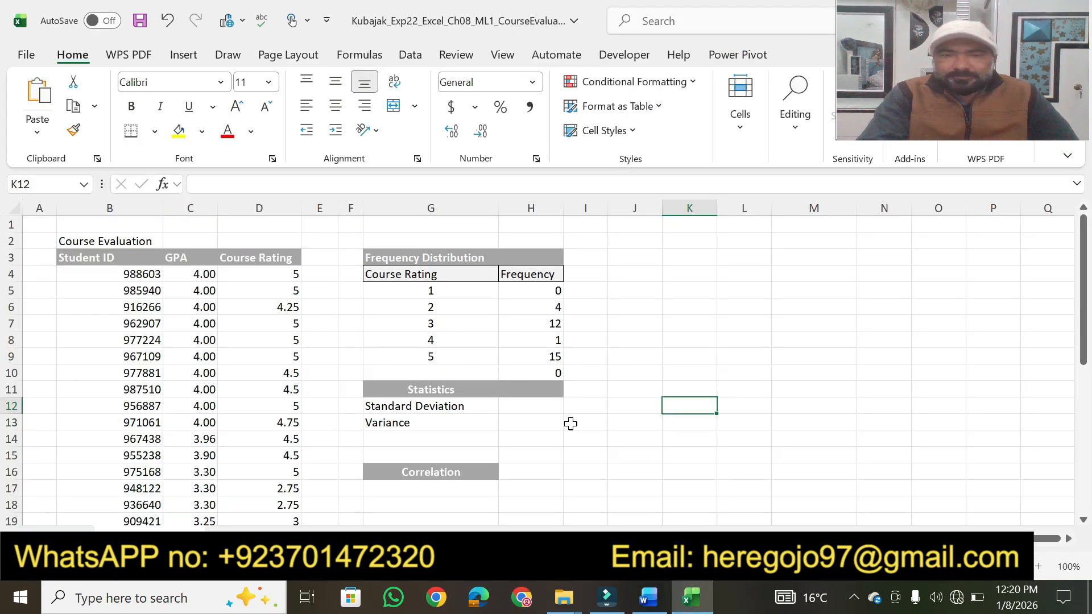
{"action": "left_click", "coordinate": [648, 598]}
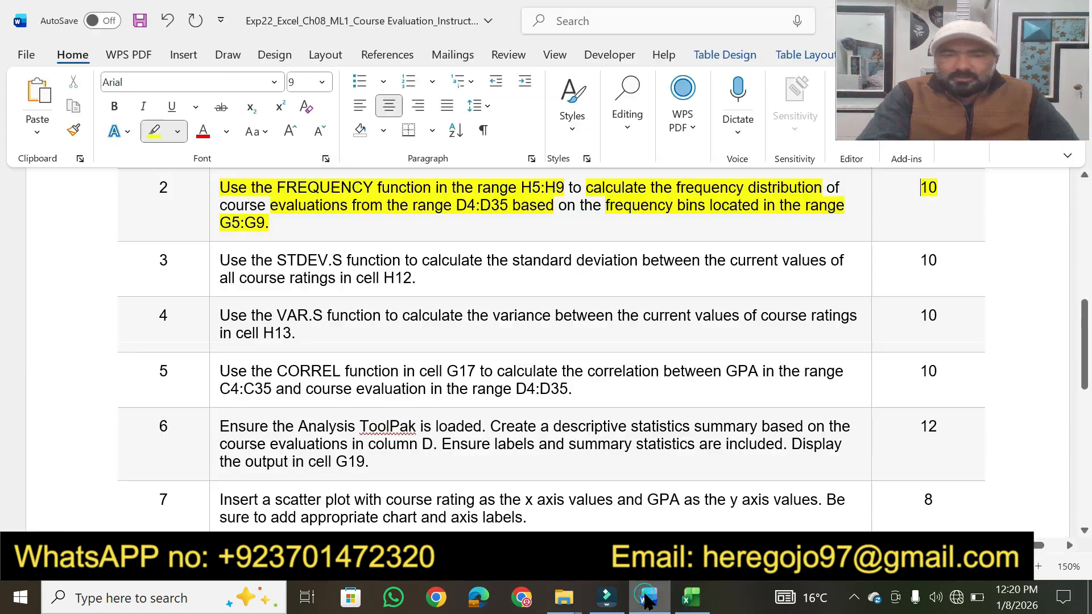
- Highlight the entire step 3 instruction about the STDEV.S function in cell H12 in yellow
{"action": "left_click", "coordinate": [1085, 530]}
{"action": "left_click", "coordinate": [1085, 530]}
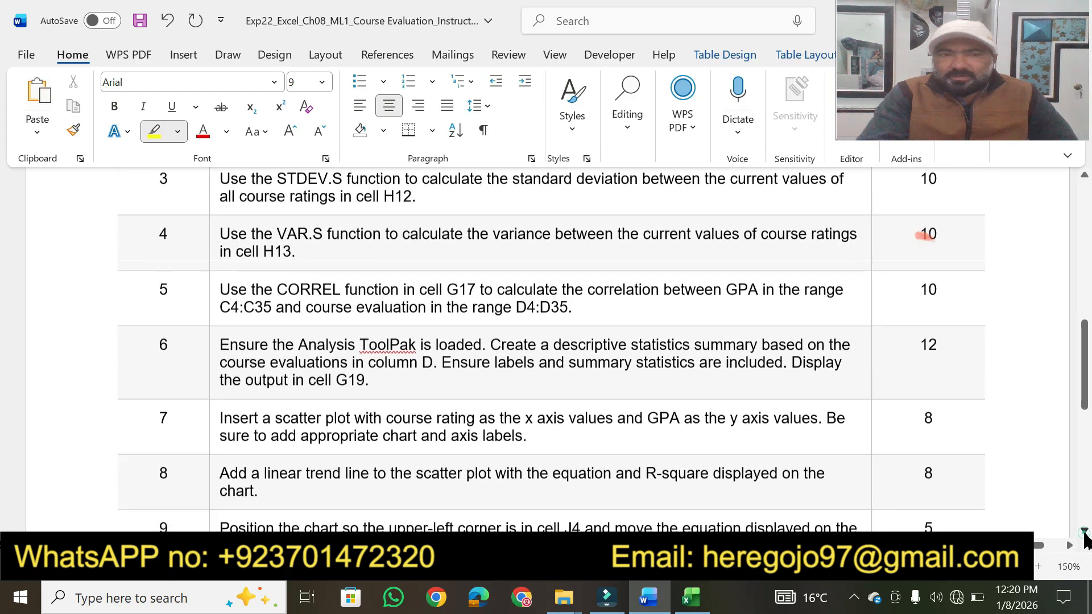
{"action": "mouse_move", "coordinate": [219, 180]}
{"action": "left_mouse_down"}
{"action": "mouse_move", "coordinate": [225, 171]}
{"action": "mouse_move", "coordinate": [348, 279]}
{"action": "left_mouse_up"}
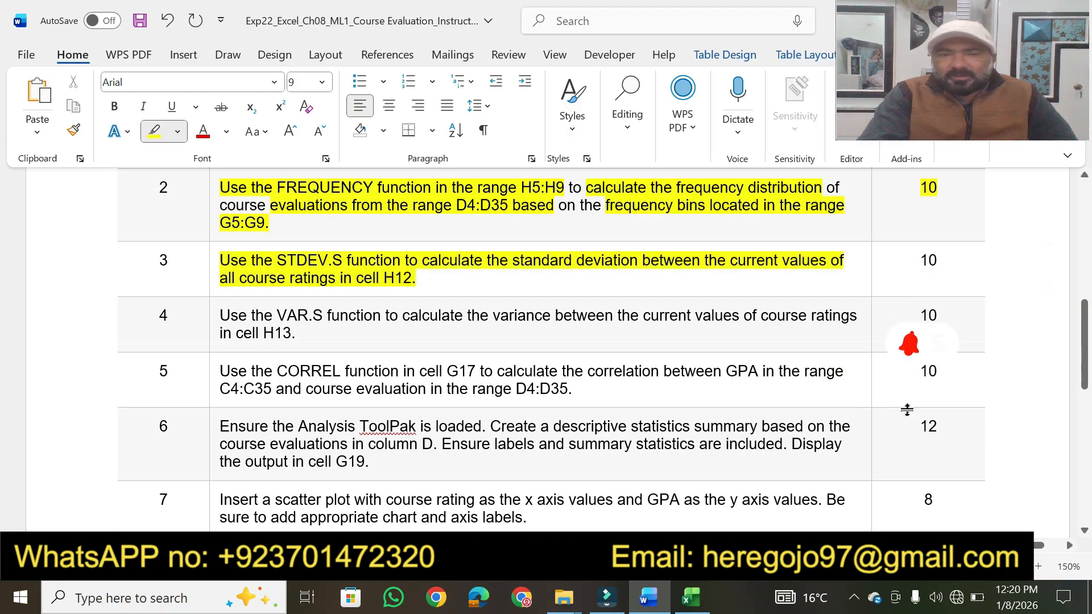
{"action": "left_click", "coordinate": [1085, 531]}
{"action": "left_click", "coordinate": [1085, 531]}
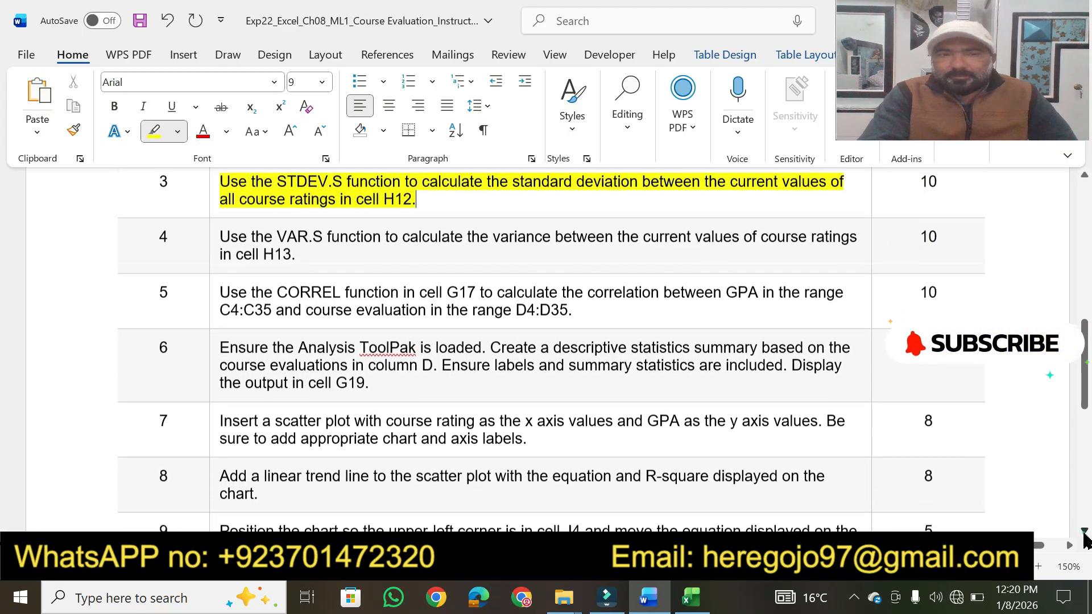
{"action": "left_click", "coordinate": [1085, 177]}
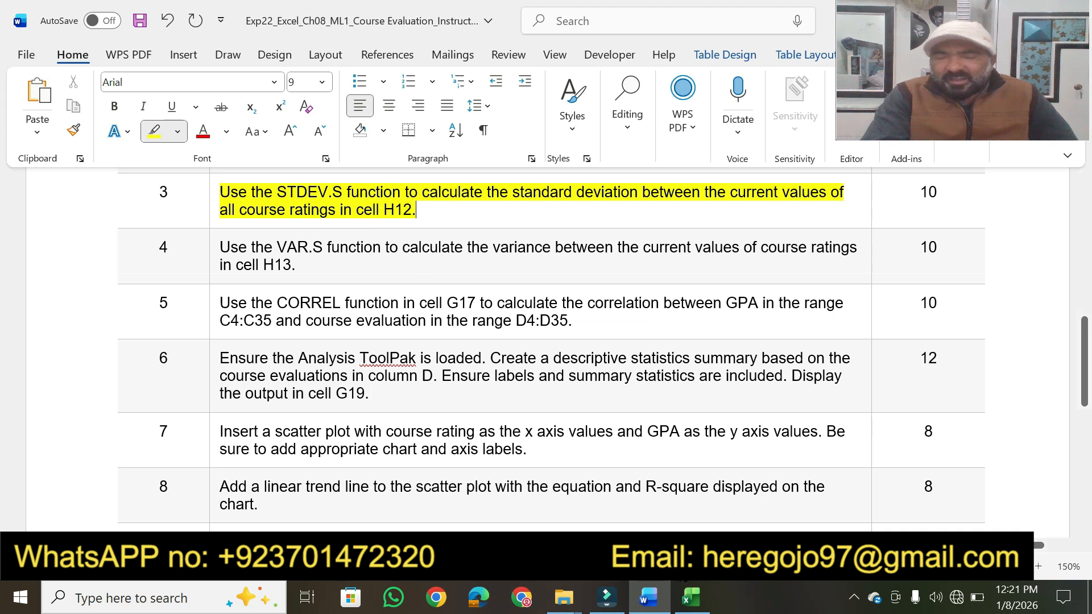
- Switch to Excel and start a STDEV.S formula in cell H12 for the standard deviation
{"action": "left_click", "coordinate": [691, 597]}
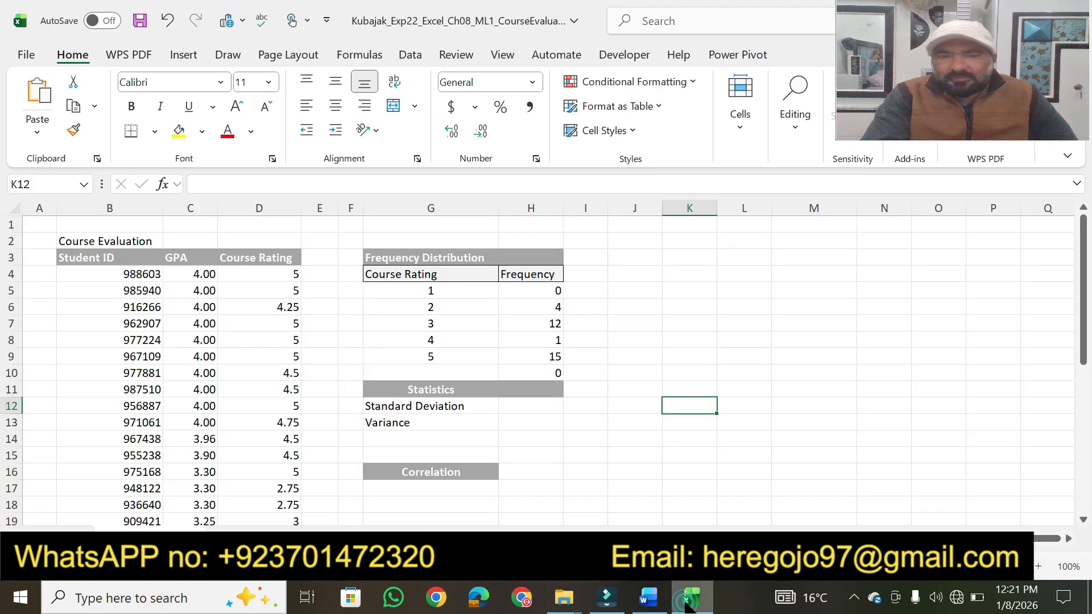
{"action": "left_click", "coordinate": [532, 412]}
{"action": "type", "text": "="}
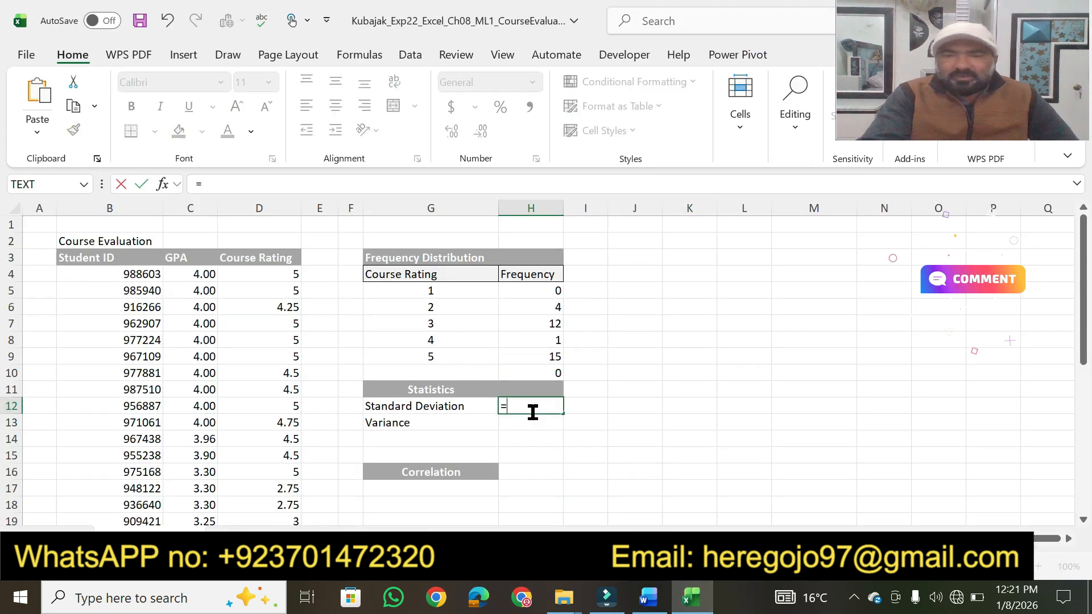
{"action": "type", "text": "st"}
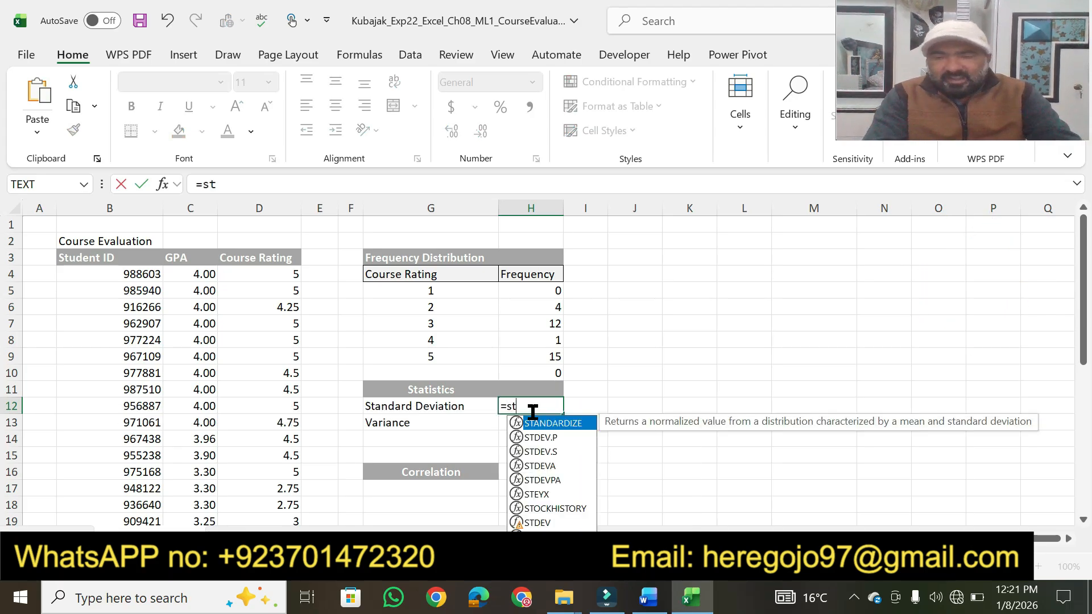
{"action": "key", "text": "Down"}
{"action": "key", "text": "Down"}
{"action": "key", "text": "Tab"}
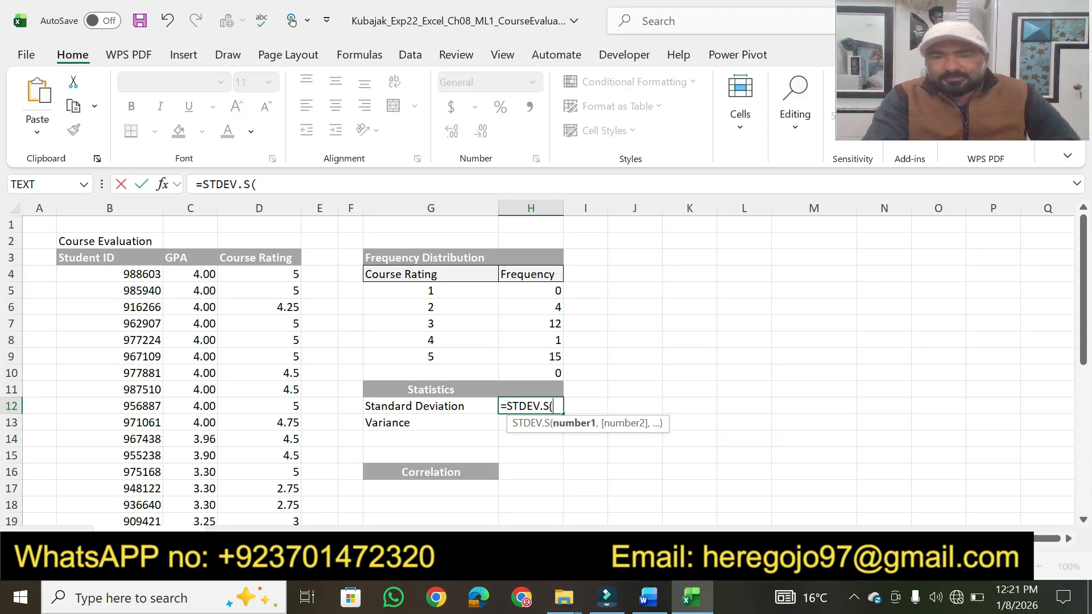
- Recheck step 3 in the Word instructions, and complete the STDEV.S formula in Excel with the course ratings D4:D35
{"action": "left_click", "coordinate": [649, 597]}
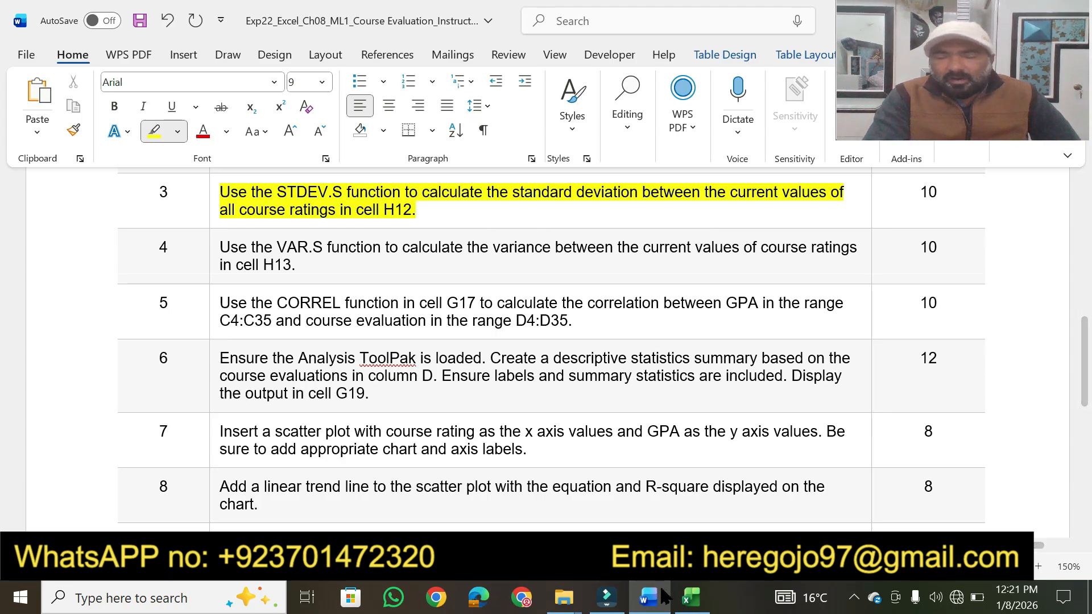
{"action": "left_click", "coordinate": [691, 598]}
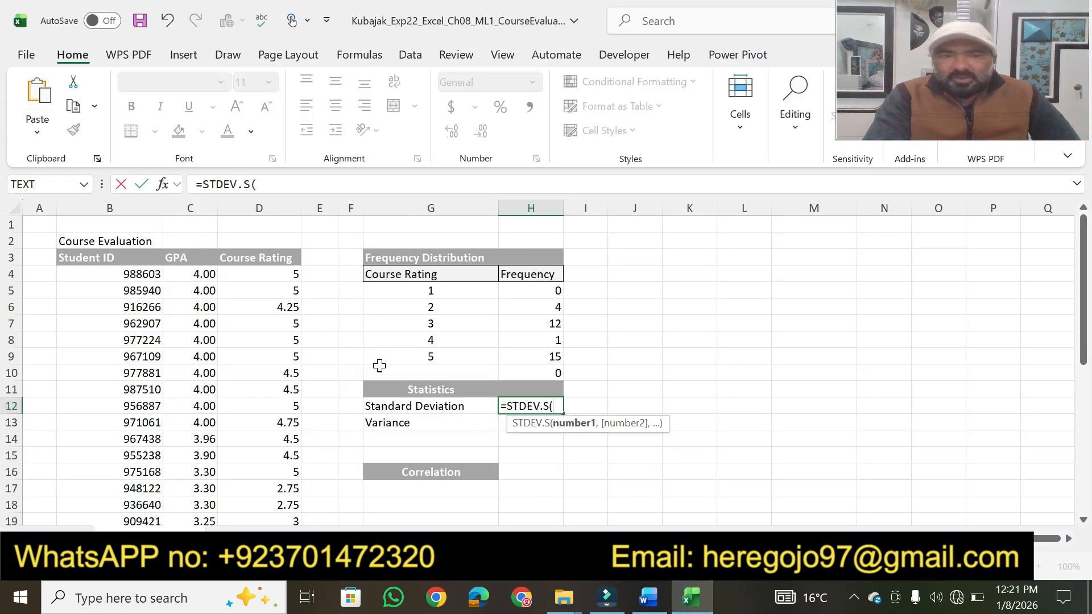
{"action": "left_click_drag", "start_coordinate": [261, 272], "coordinate": [281, 456]}
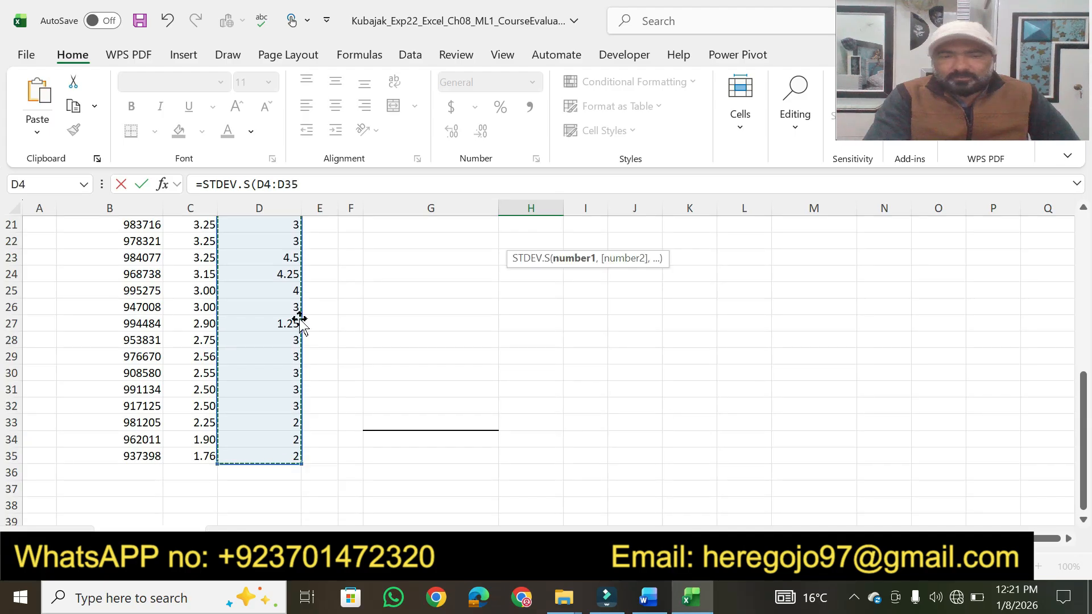
{"action": "left_click", "coordinate": [310, 182]}
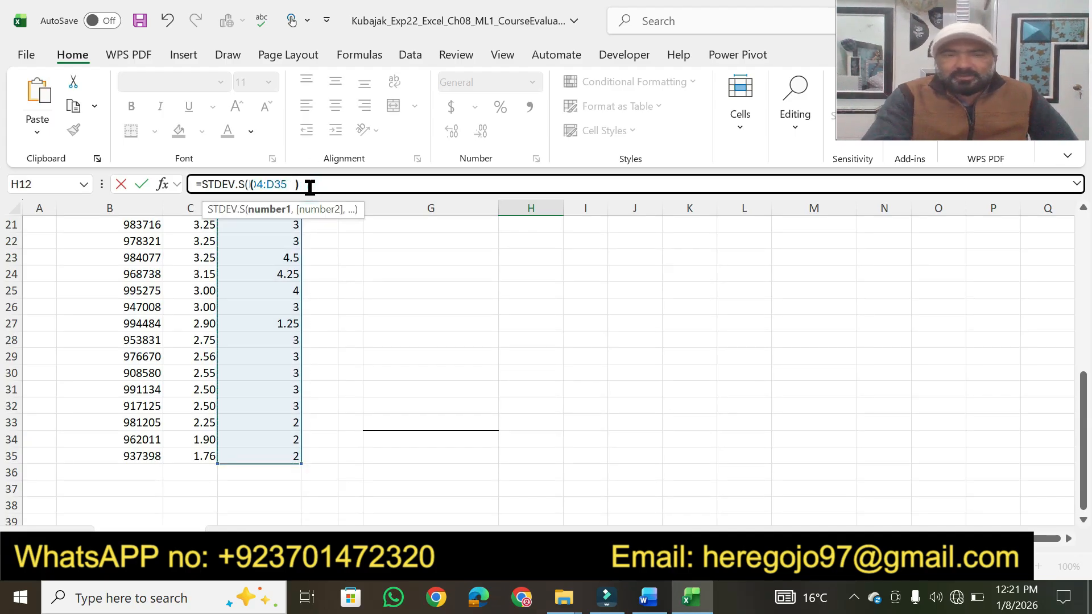
{"action": "type", "text": ")"}
{"action": "key", "text": "Return"}
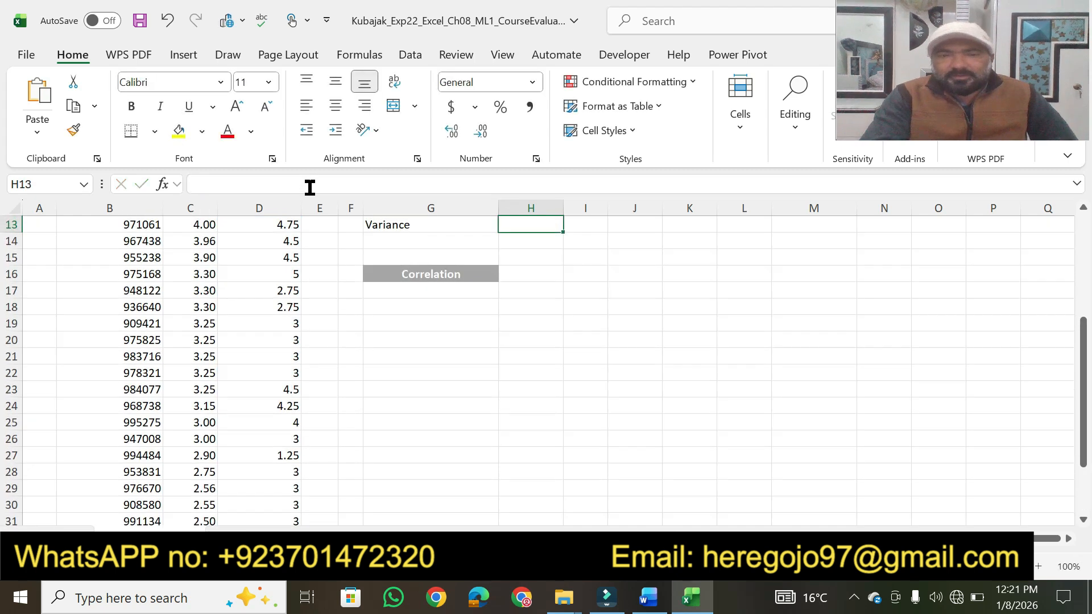
{"action": "left_click_drag", "start_coordinate": [1085, 421], "coordinate": [1085, 410]}
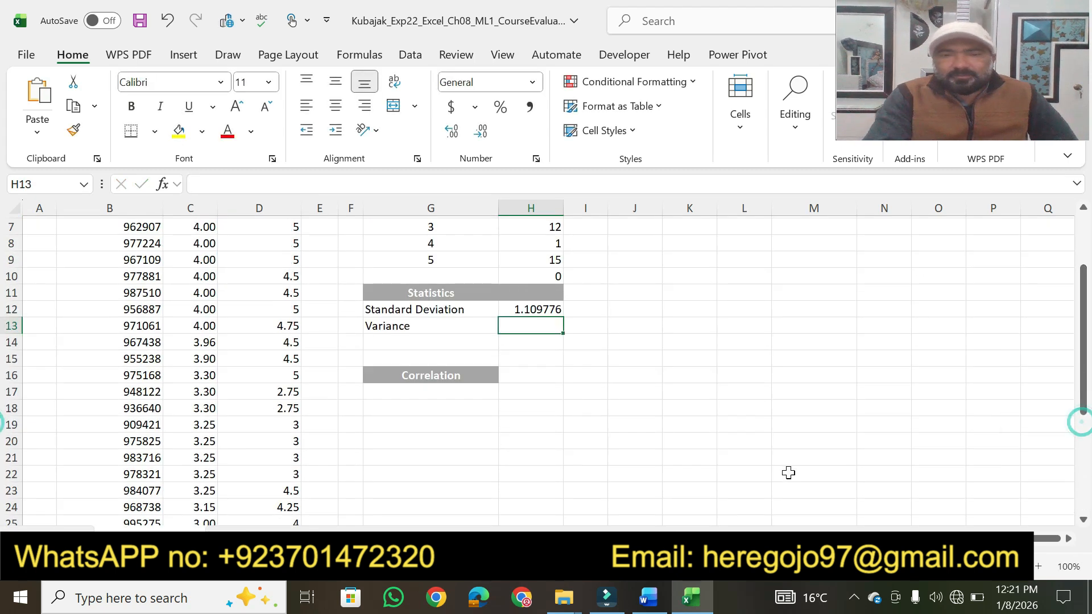
- Switch to the Word instructions and highlight in yellow the 10 points of step 3 and the key phrases of the step 4 VAR.S instruction
{"action": "left_click", "coordinate": [649, 599]}
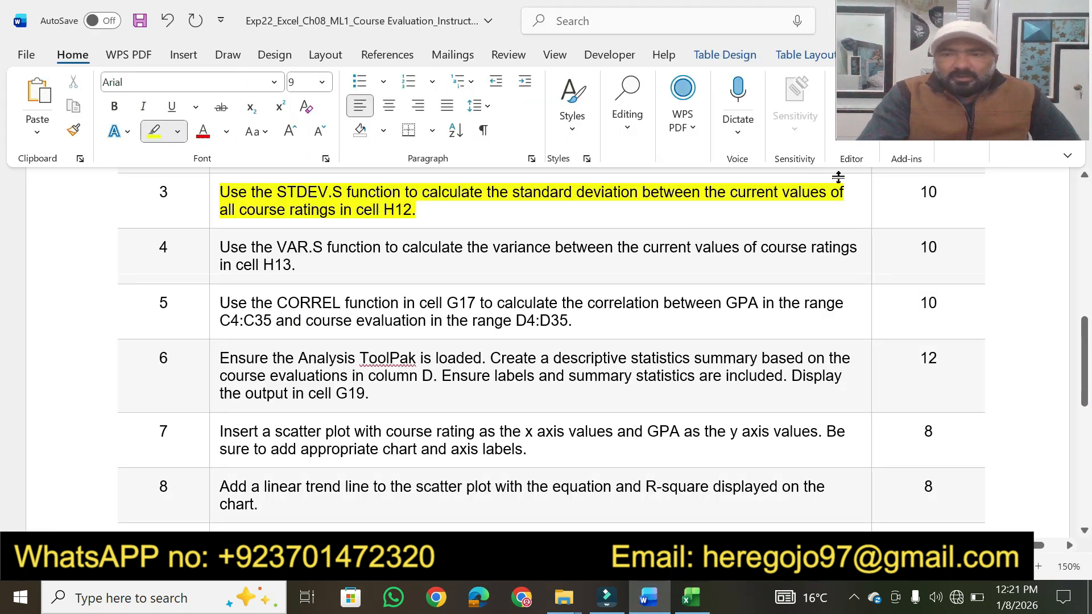
{"action": "left_click", "coordinate": [923, 192]}
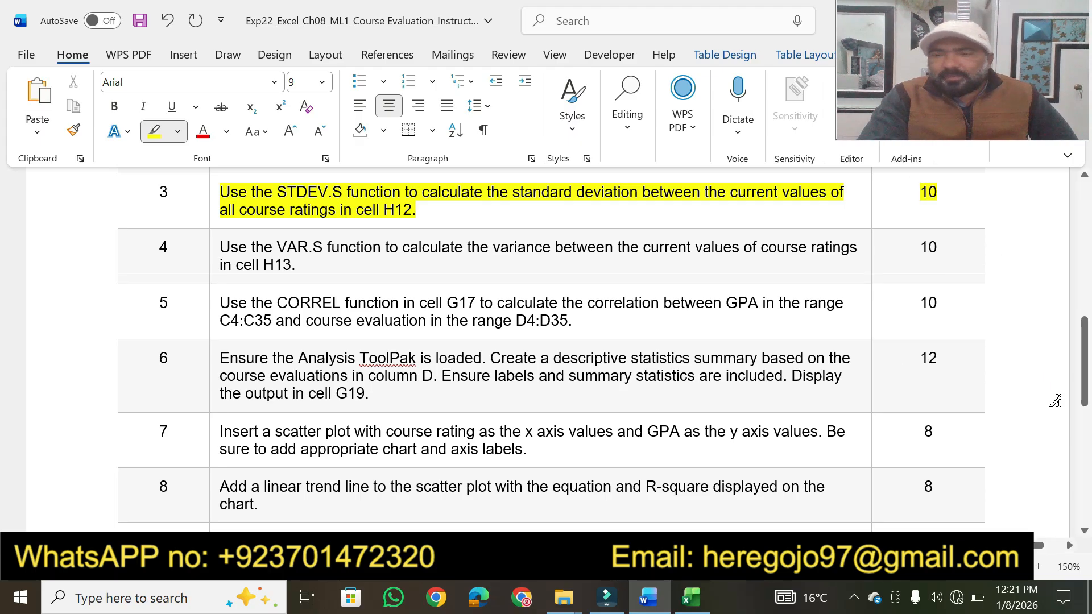
{"action": "left_click", "coordinate": [1085, 530]}
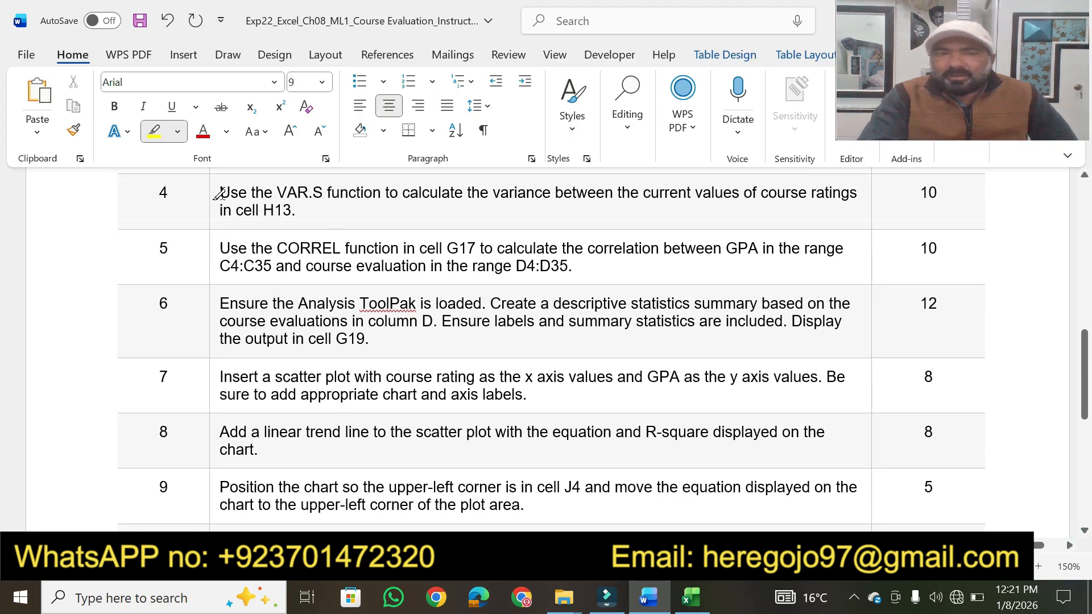
{"action": "mouse_move", "coordinate": [220, 194]}
{"action": "left_mouse_down"}
{"action": "mouse_move", "coordinate": [570, 181]}
{"action": "mouse_move", "coordinate": [807, 193]}
{"action": "left_mouse_up"}
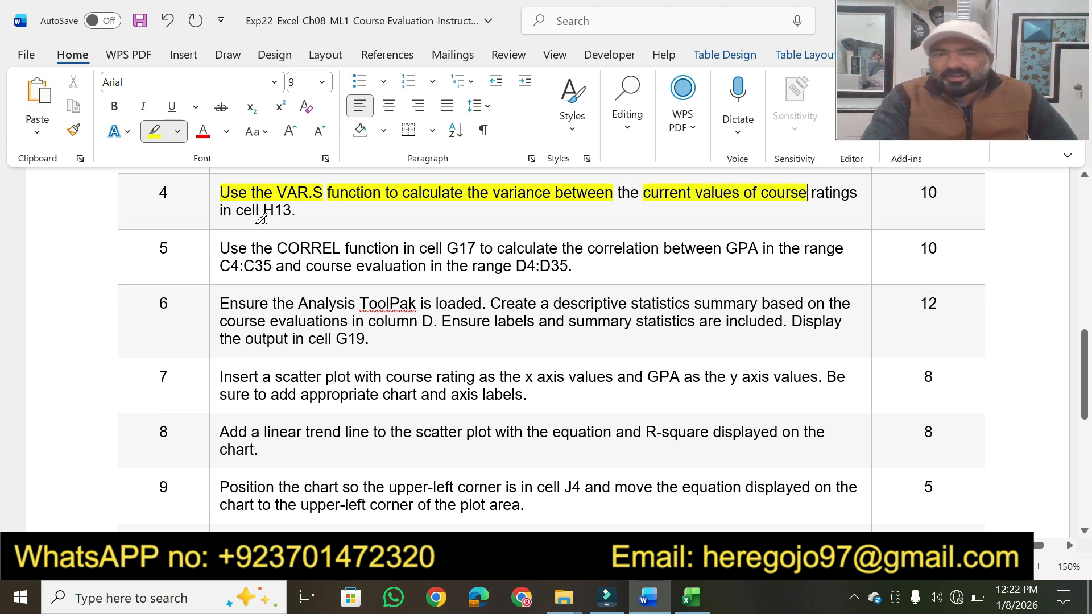
{"action": "left_click_drag", "start_coordinate": [266, 206], "coordinate": [296, 211]}
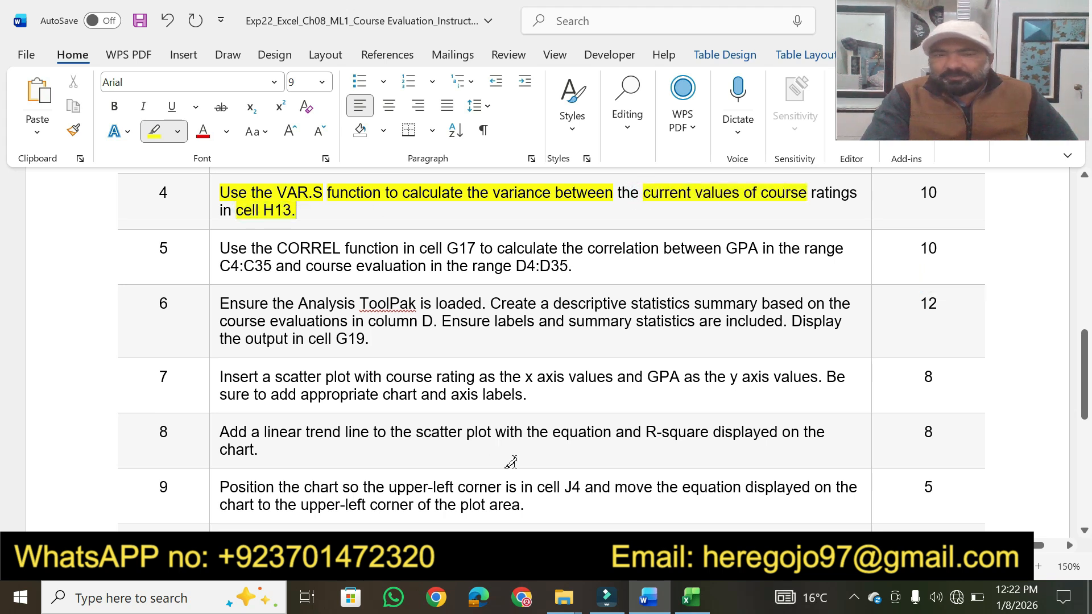
- Return to Excel and start a VAR.S formula in cell H13 for the variance, checking step 4 in Word
{"action": "left_click", "coordinate": [690, 600]}
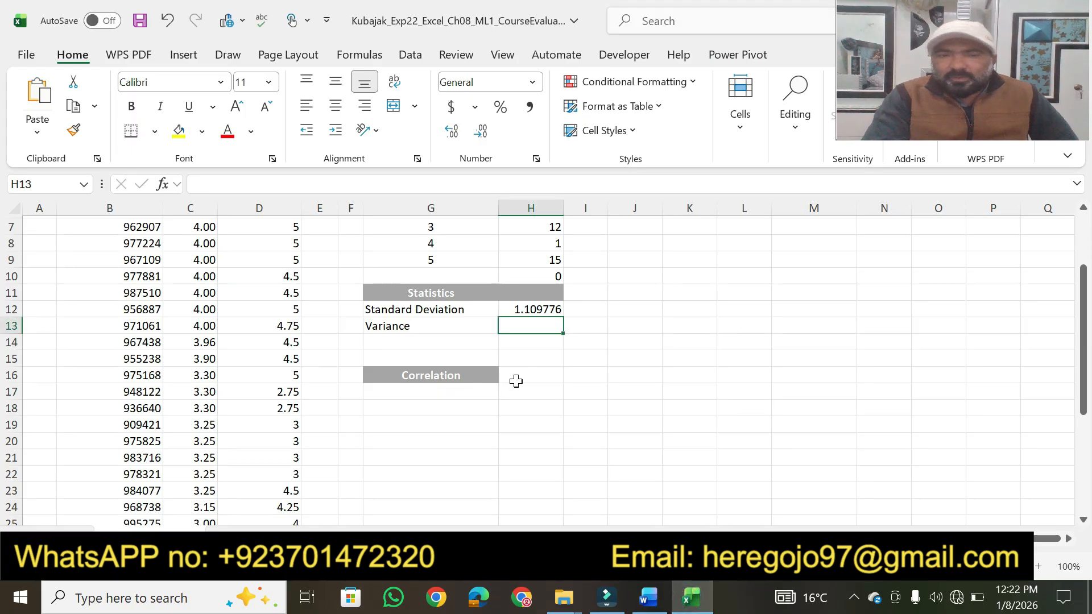
{"action": "left_click", "coordinate": [648, 597]}
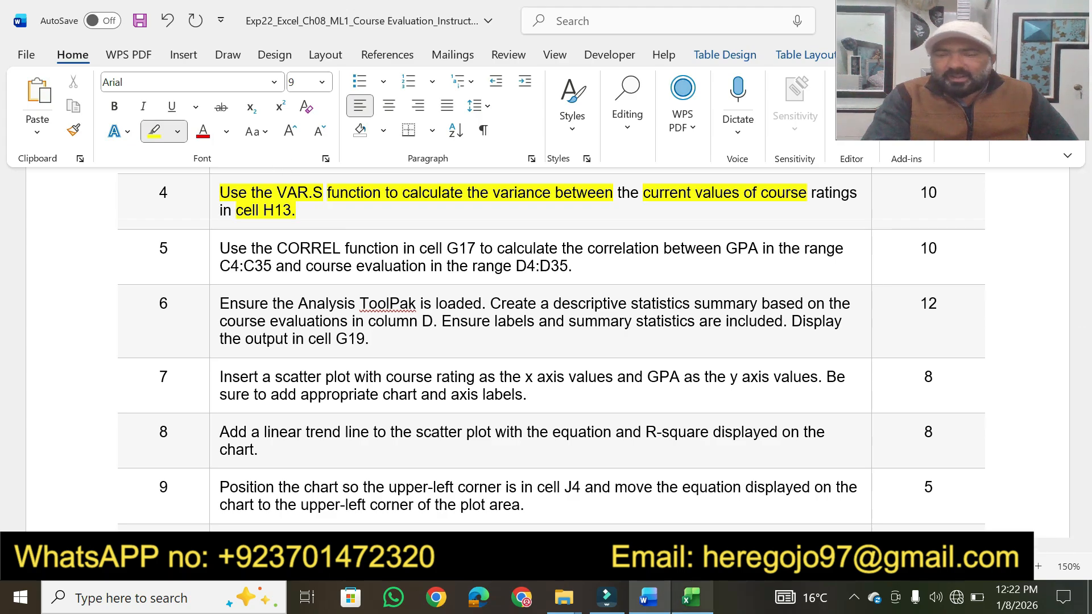
{"action": "left_click", "coordinate": [691, 598]}
{"action": "type", "text": "="}
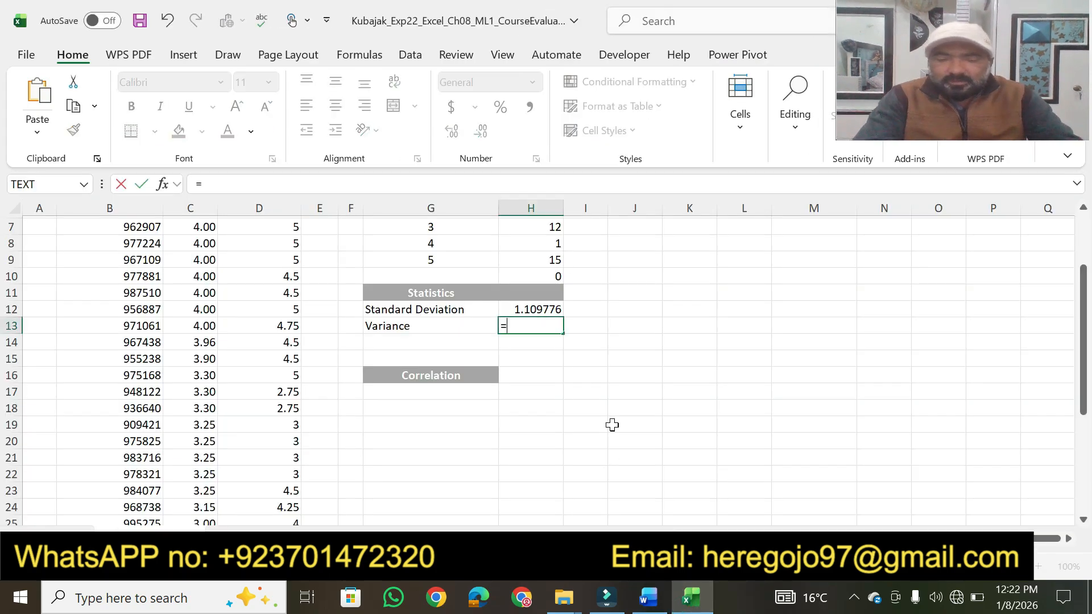
{"action": "type", "text": "var"}
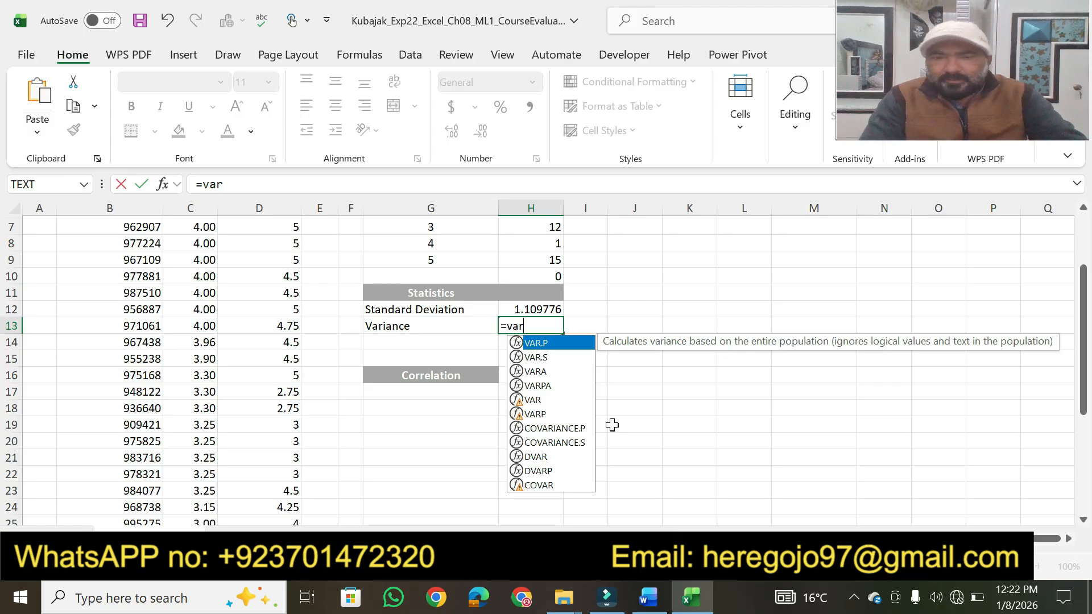
{"action": "key", "text": "Down"}
{"action": "key", "text": "Tab"}
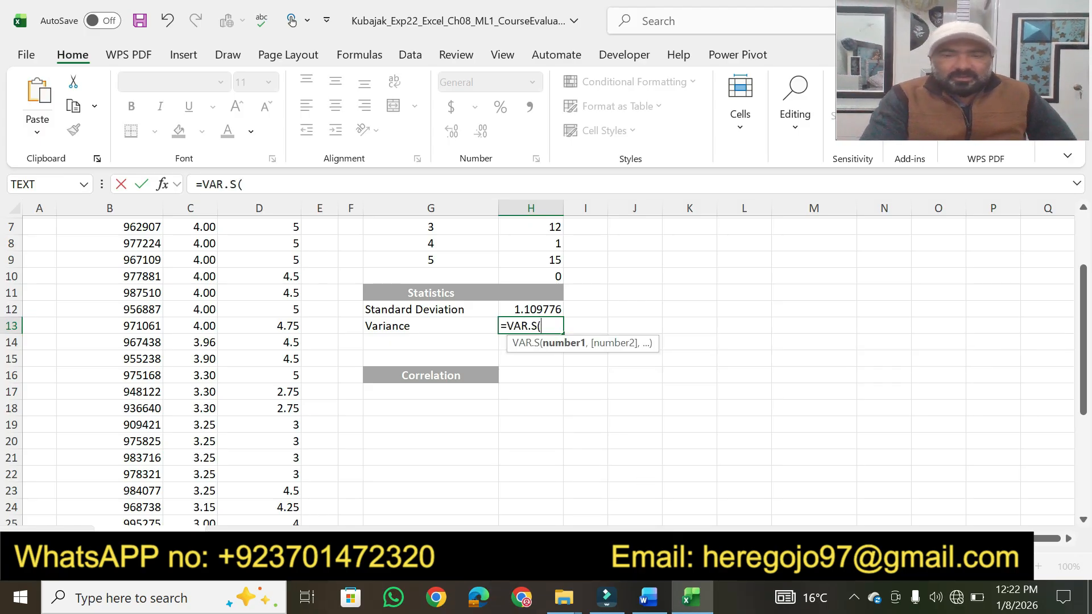
- Recheck step 4 in Word, and complete the VAR.S formula in Excel with the course ratings D4:D35
{"action": "left_click", "coordinate": [649, 597]}
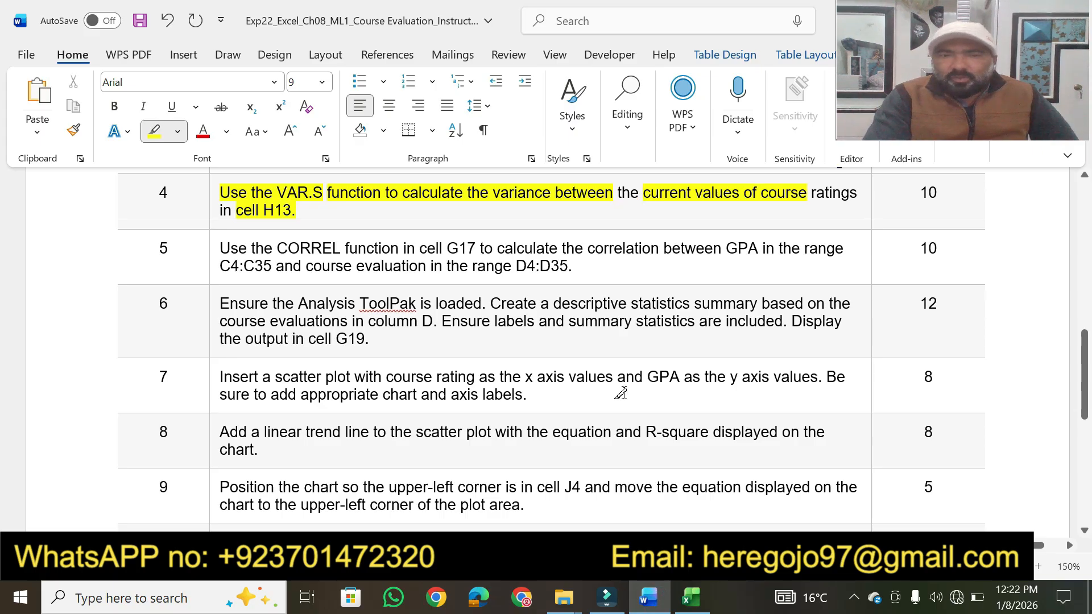
{"action": "left_click", "coordinate": [691, 597]}
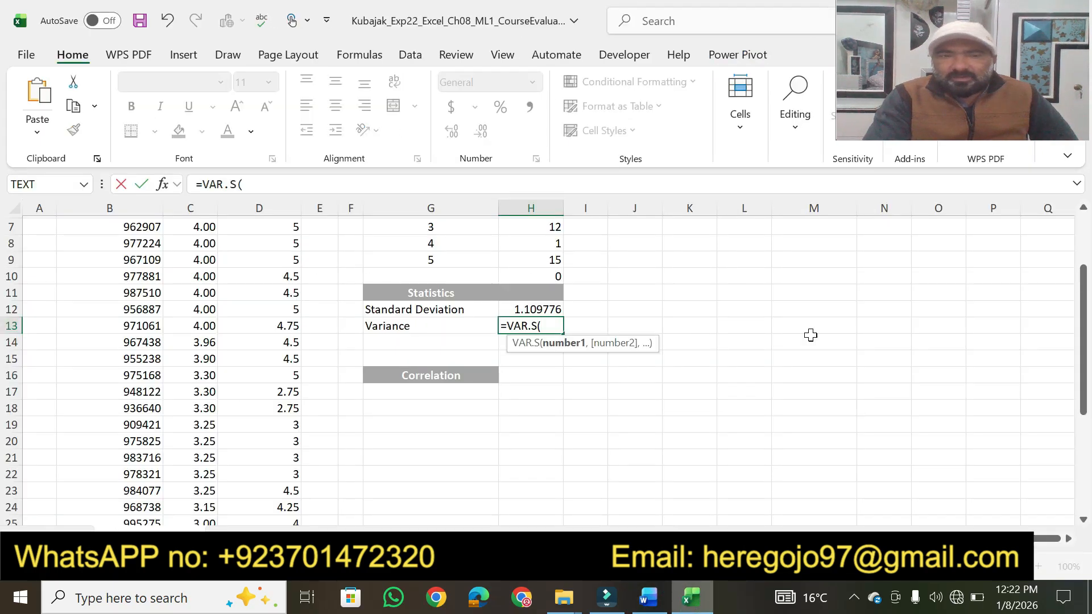
{"action": "left_click_drag", "start_coordinate": [1079, 396], "coordinate": [1081, 345]}
{"action": "left_click_drag", "start_coordinate": [259, 274], "coordinate": [288, 481]}
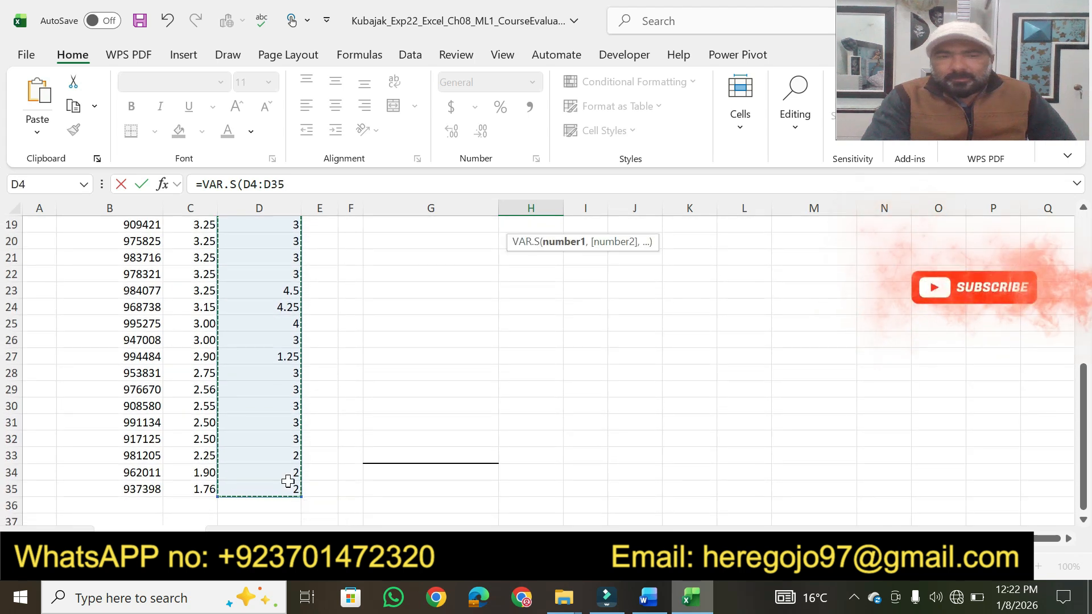
{"action": "left_click", "coordinate": [295, 183]}
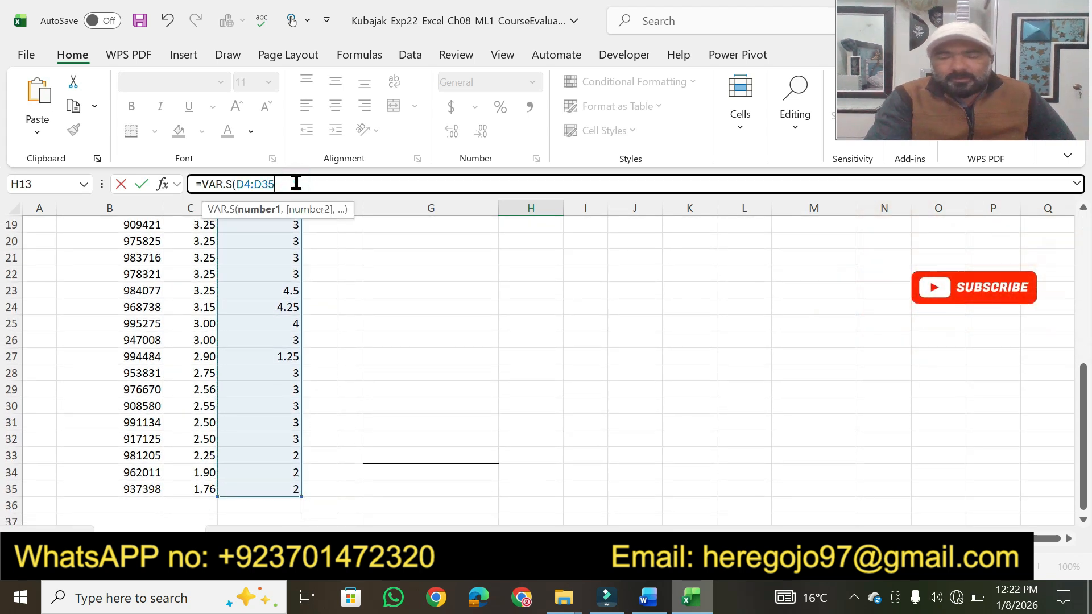
{"action": "left_click", "coordinate": [296, 182]}
{"action": "key", "text": "Return"}
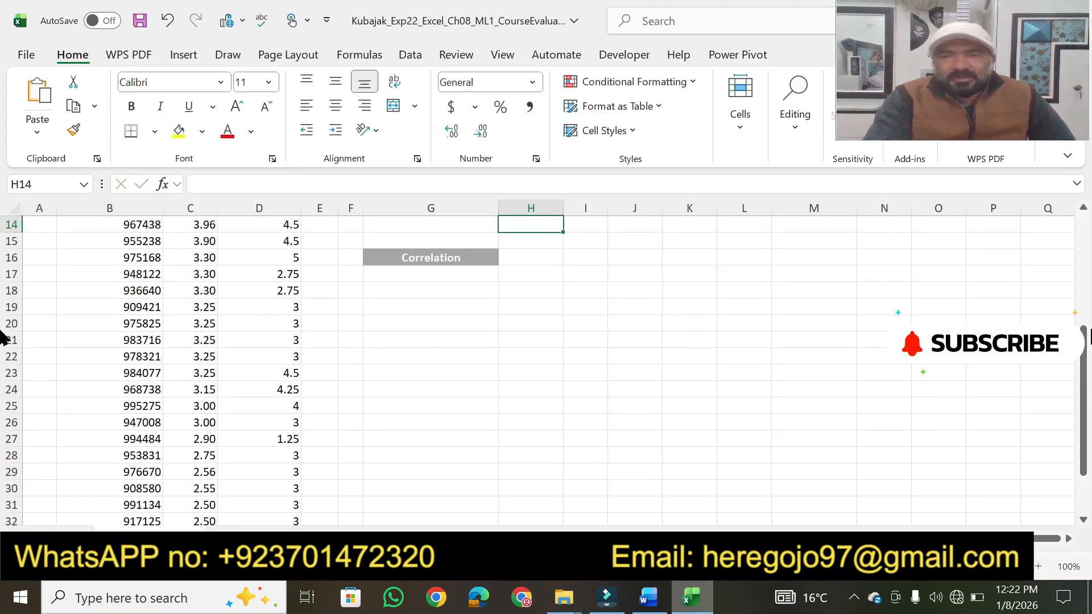
{"action": "left_click_drag", "start_coordinate": [1084, 418], "coordinate": [776, 353]}
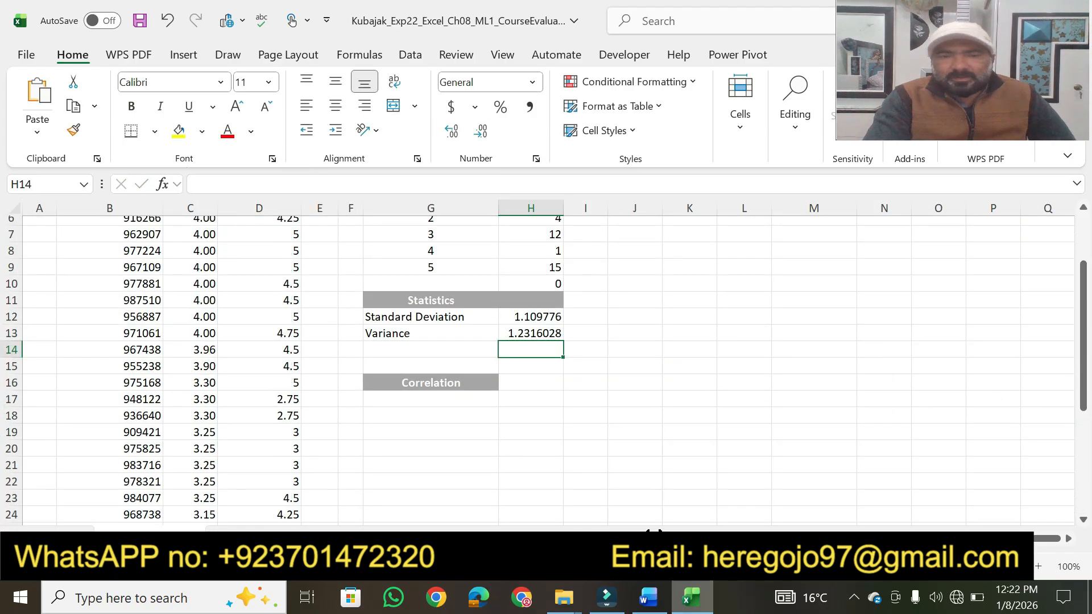
- Switch to the Word instructions and highlight in yellow step 4's 10 points plus the key phrases and 10 points of the step 5 CORREL instruction
{"action": "key", "text": "alt+Tab"}
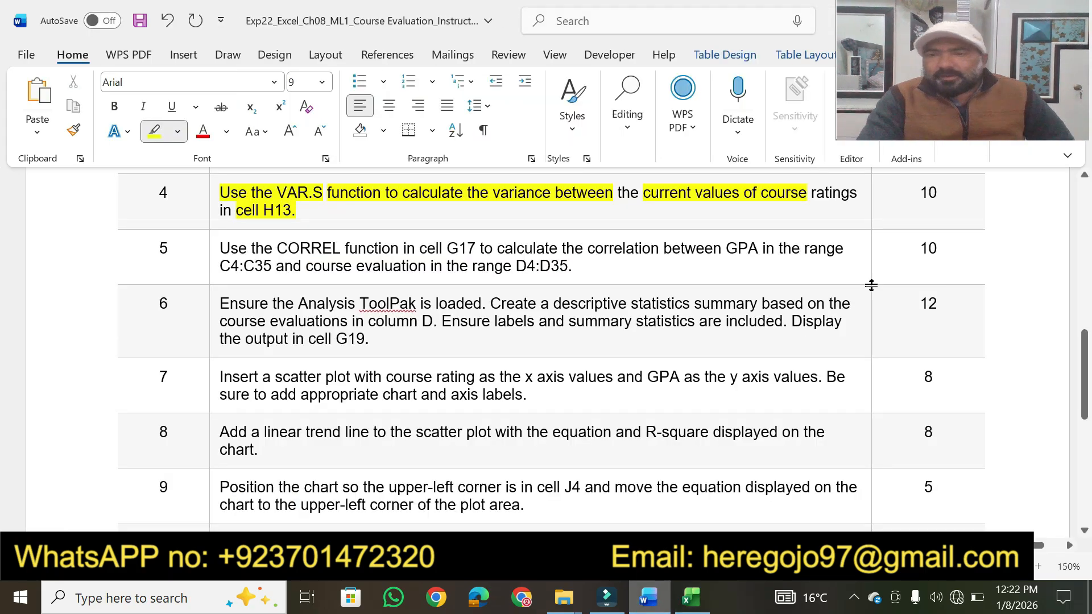
{"action": "left_click_drag", "start_coordinate": [940, 194], "coordinate": [920, 194]}
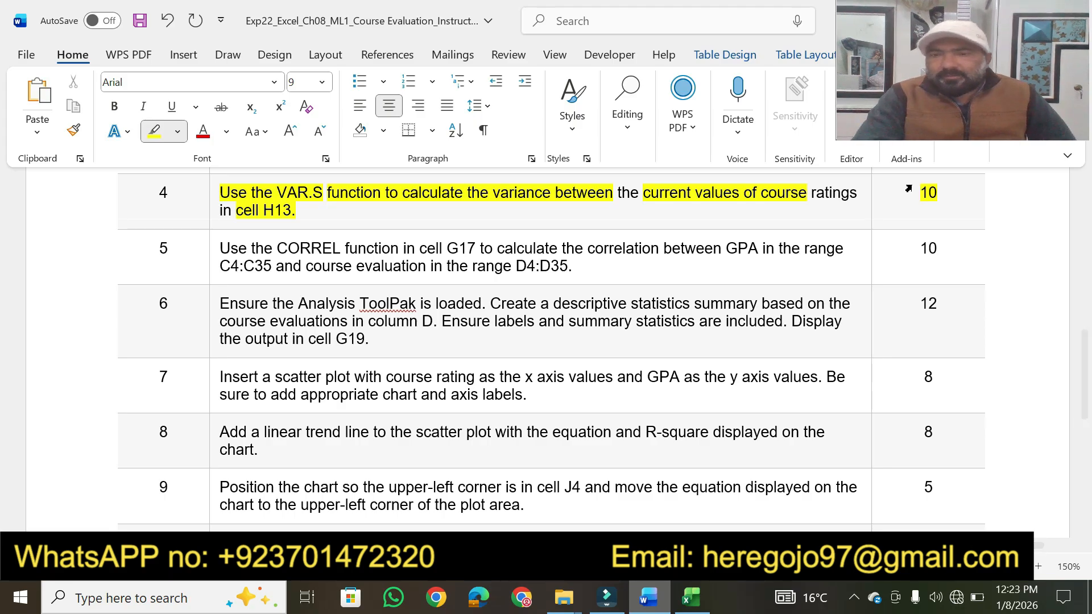
{"action": "scroll", "coordinate": [1088, 542], "scroll_direction": "down", "scroll_amount": 2}
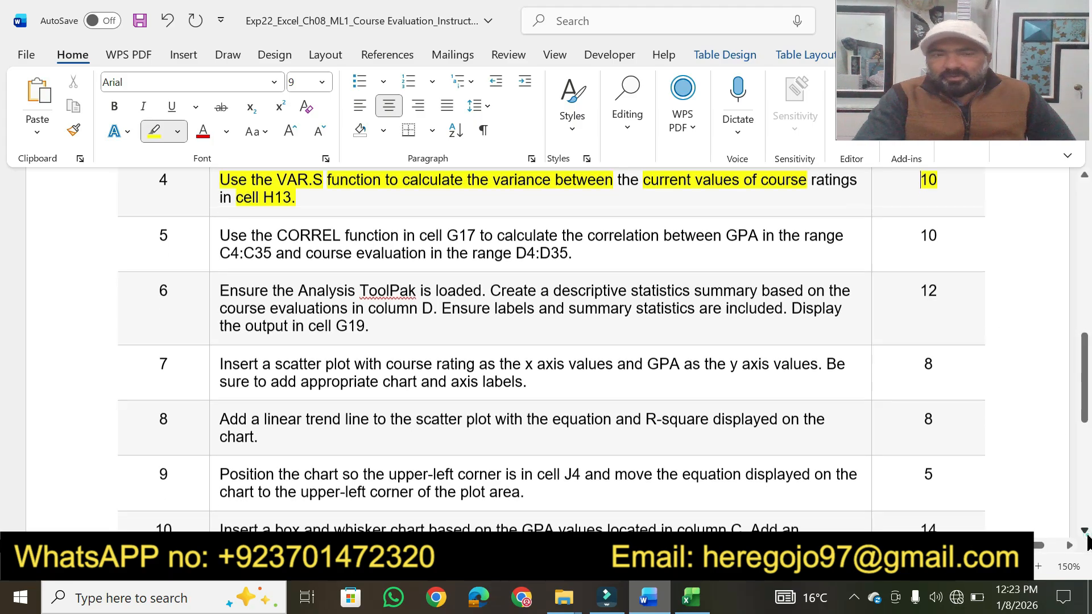
{"action": "left_click", "coordinate": [1085, 175]}
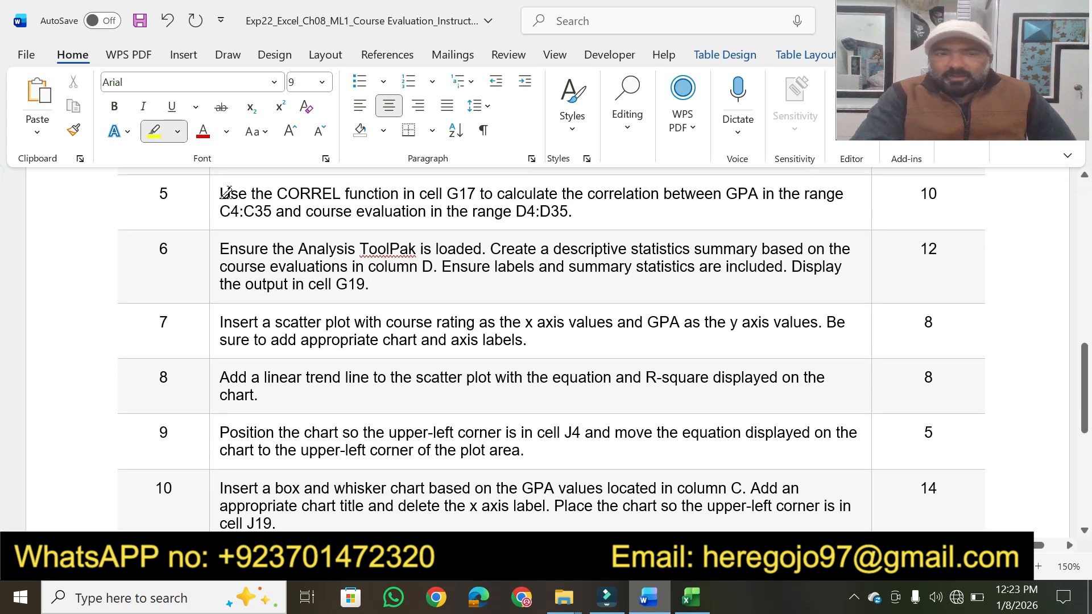
{"action": "left_click_drag", "start_coordinate": [223, 192], "coordinate": [769, 194]}
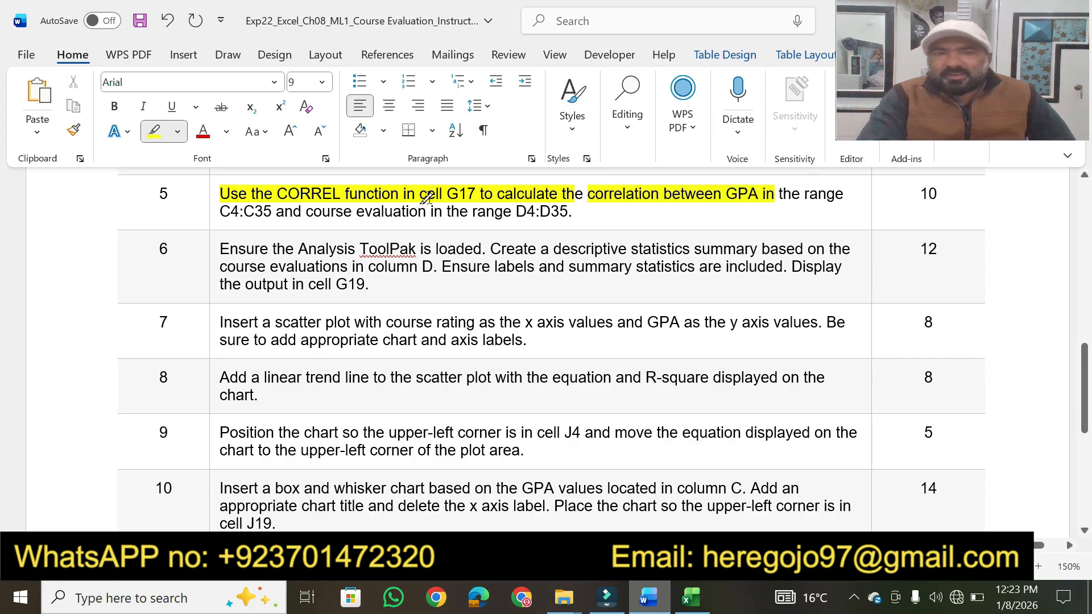
{"action": "left_click_drag", "start_coordinate": [221, 211], "coordinate": [571, 212]}
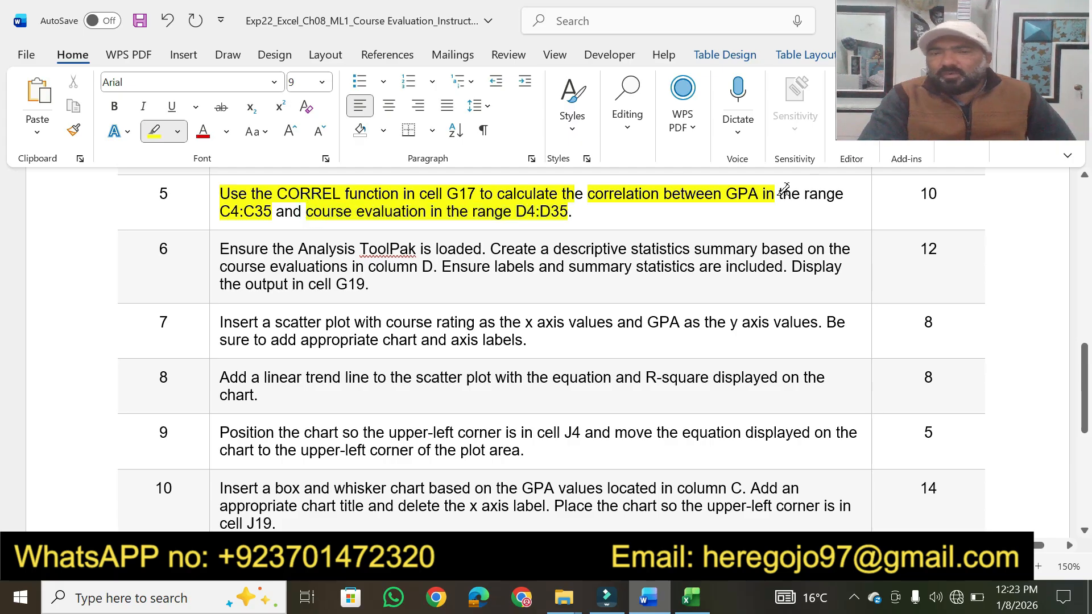
{"action": "left_click_drag", "start_coordinate": [939, 193], "coordinate": [920, 196]}
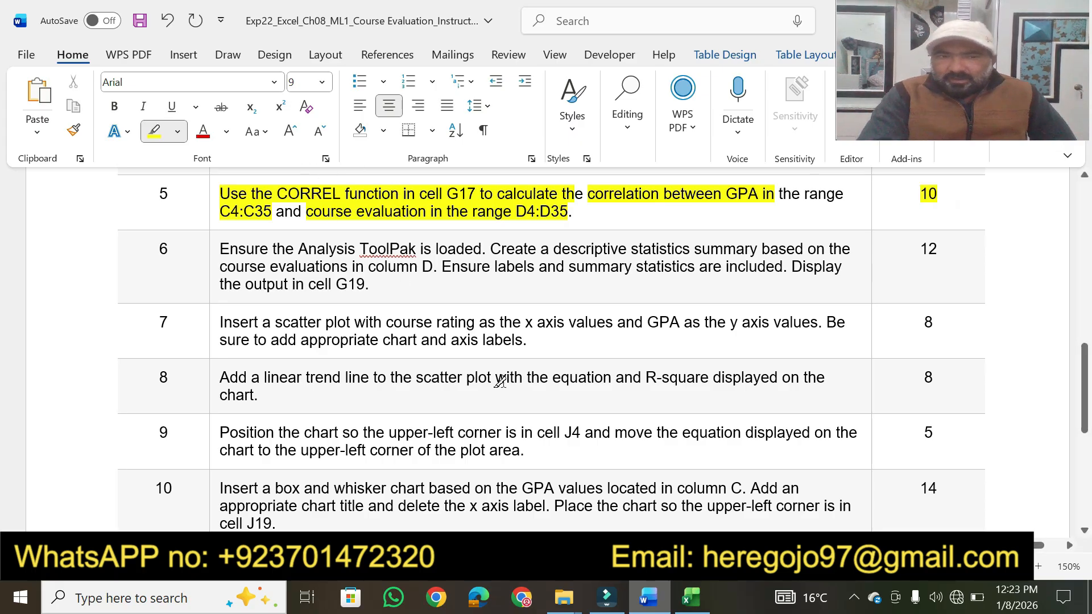
- Switch to Excel and select cell G17 under the Correlation heading, then recheck the step 5 CORREL instruction in Word
{"action": "left_click", "coordinate": [691, 597]}
{"action": "left_click", "coordinate": [516, 384]}
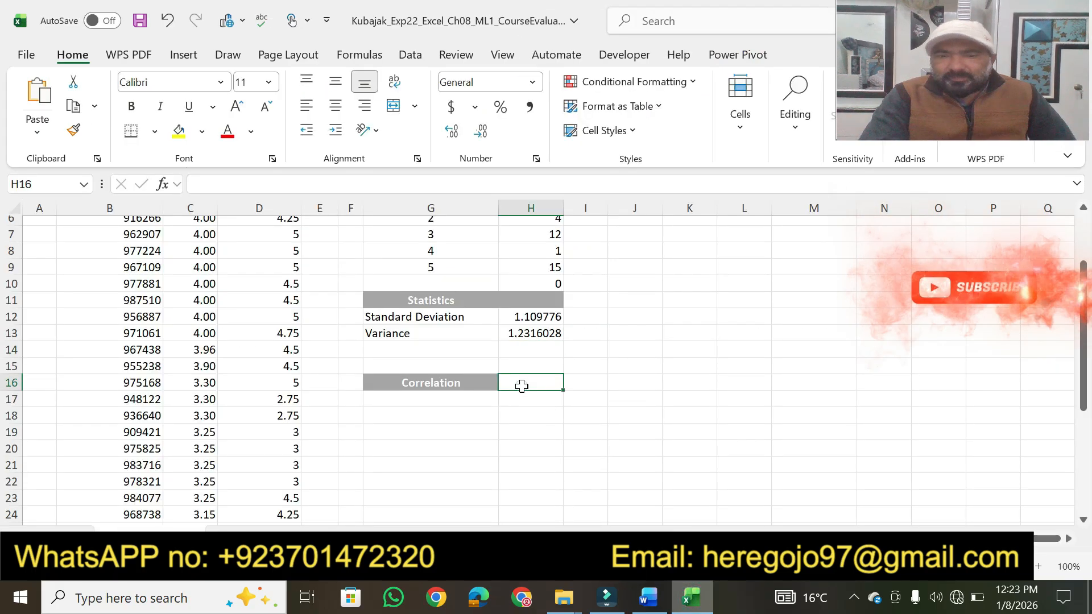
{"action": "left_click", "coordinate": [449, 398]}
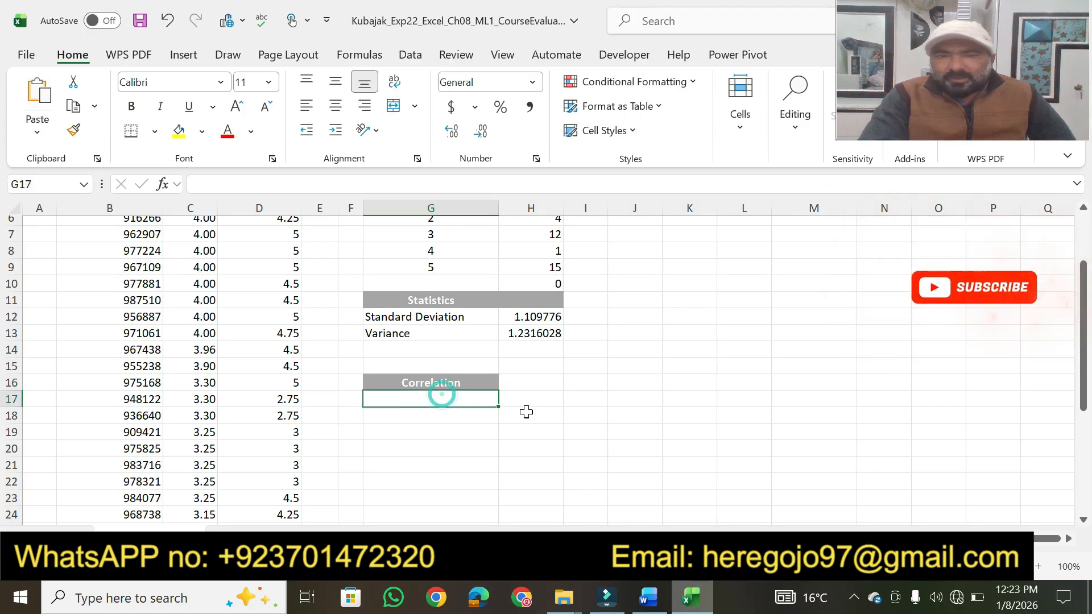
{"action": "left_click", "coordinate": [650, 603]}
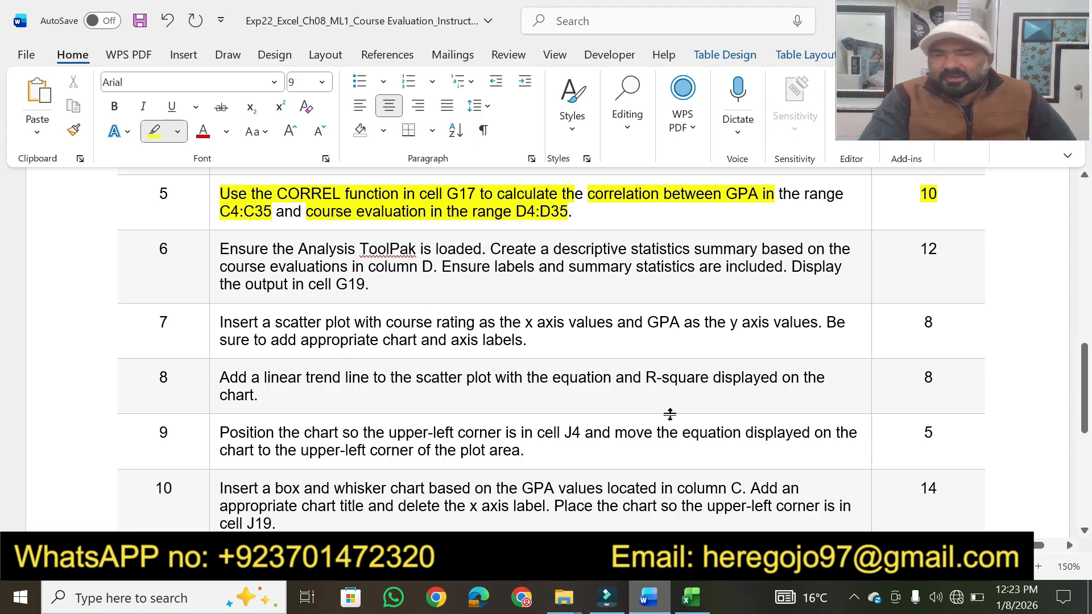
{"action": "left_click", "coordinate": [693, 600]}
{"action": "left_click", "coordinate": [694, 604]}
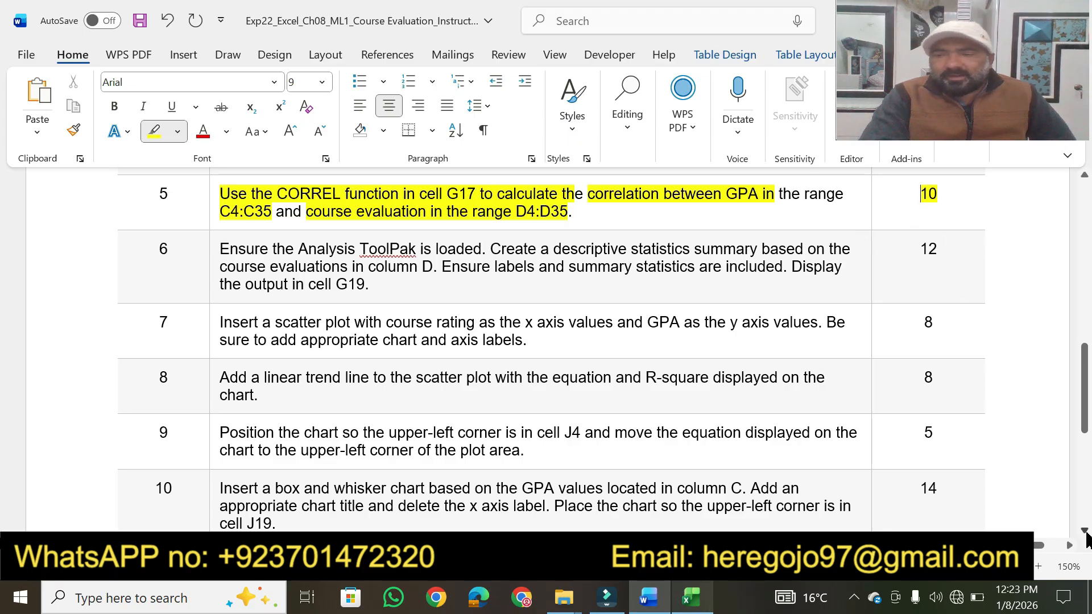
- Highlight in yellow the key phrases of the step 6 Analysis ToolPak and descriptive statistics instruction, plus its 12 points
{"action": "scroll", "coordinate": [1086, 535], "scroll_direction": "down", "scroll_amount": 1}
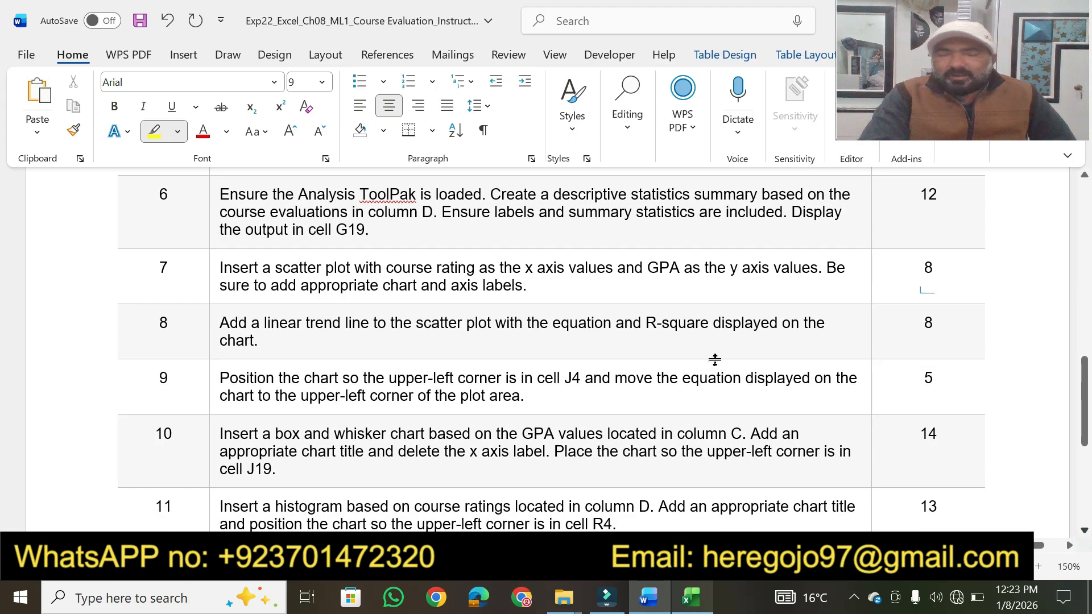
{"action": "scroll", "coordinate": [545, 348], "scroll_direction": "down", "scroll_amount": 1}
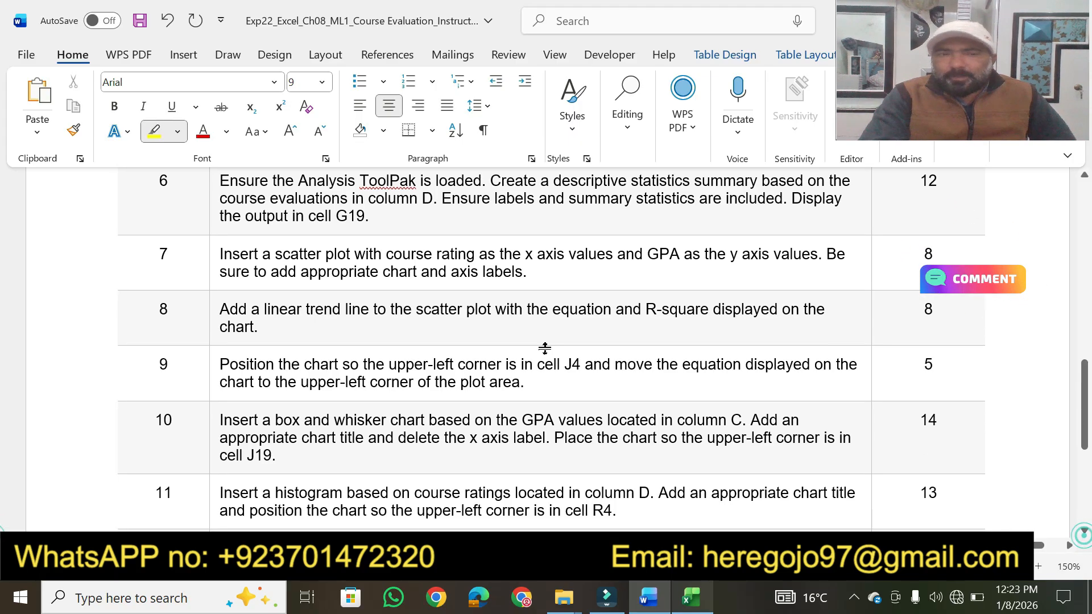
{"action": "left_click_drag", "start_coordinate": [221, 180], "coordinate": [785, 181]}
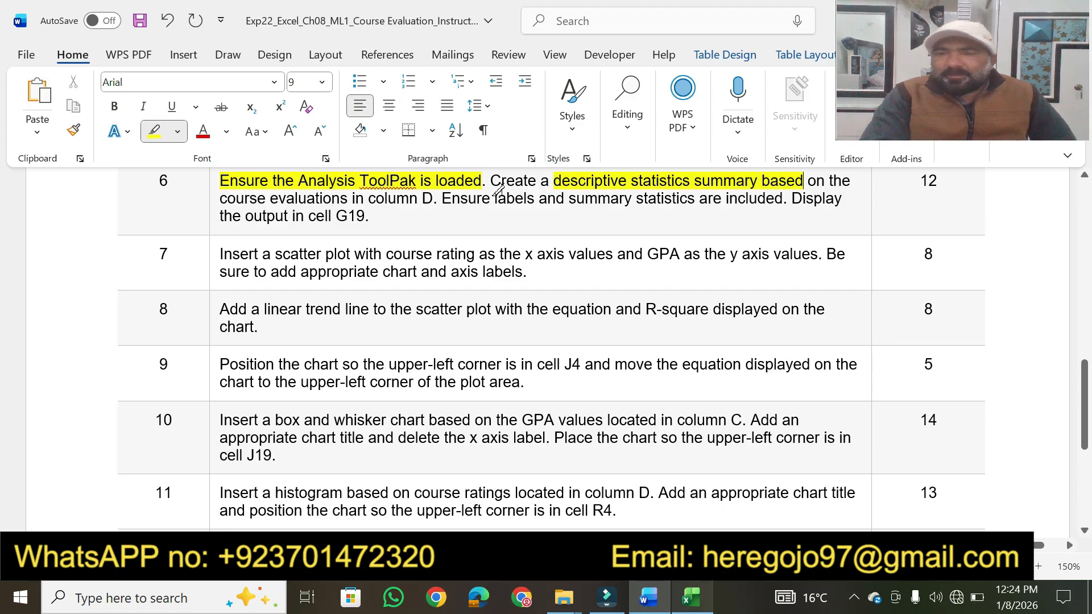
{"action": "left_click_drag", "start_coordinate": [218, 197], "coordinate": [783, 198]}
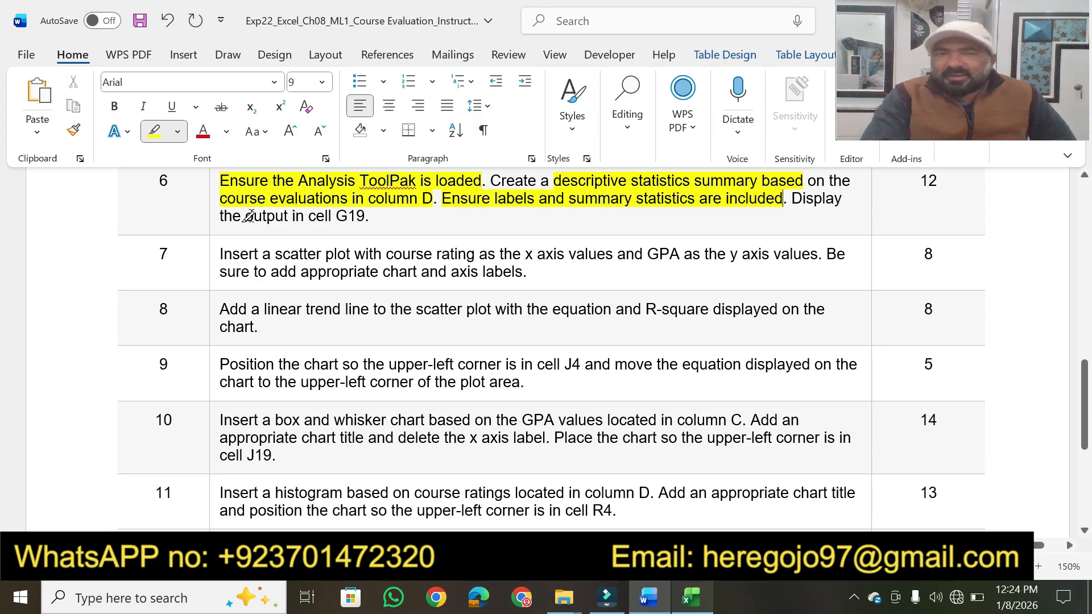
{"action": "left_click_drag", "start_coordinate": [247, 217], "coordinate": [365, 216]}
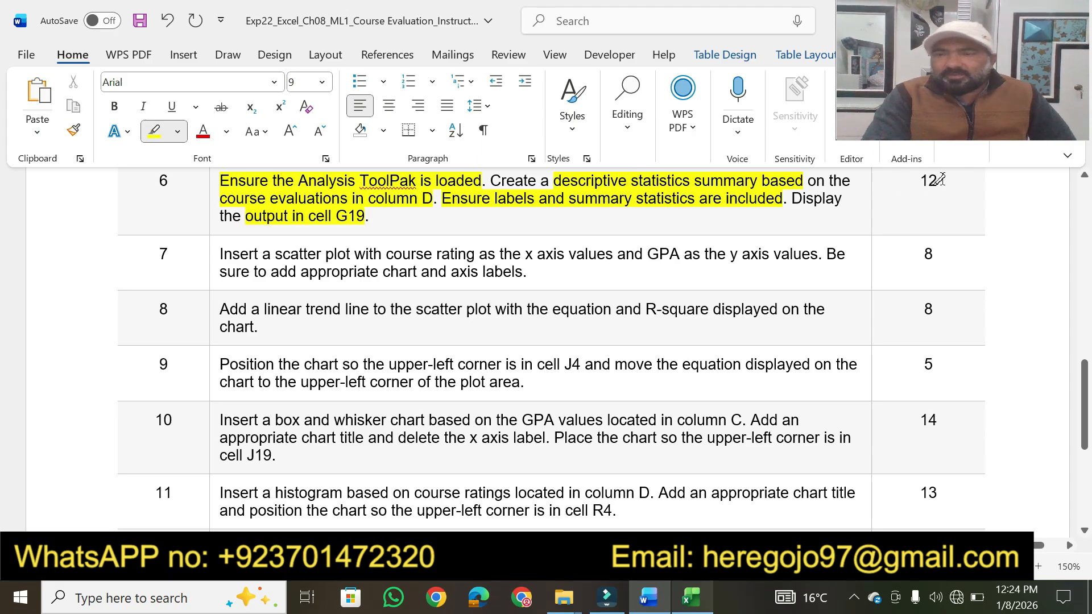
{"action": "left_click_drag", "start_coordinate": [921, 181], "coordinate": [919, 181]}
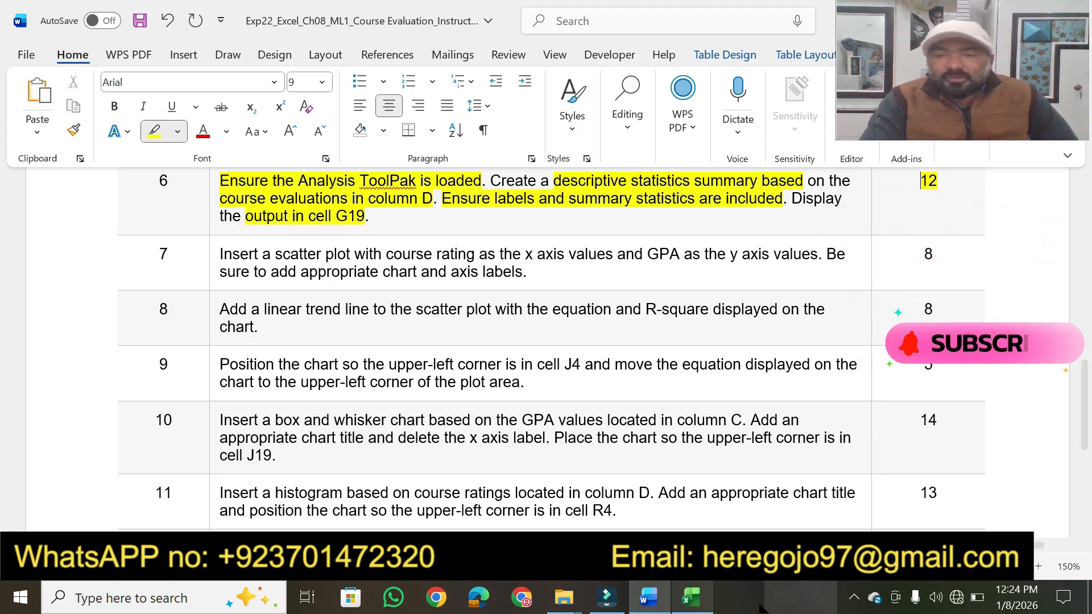
- Switch to Excel and load the Analysis ToolPak and Analysis ToolPak - VBA add-ins
{"action": "left_click", "coordinate": [700, 606]}
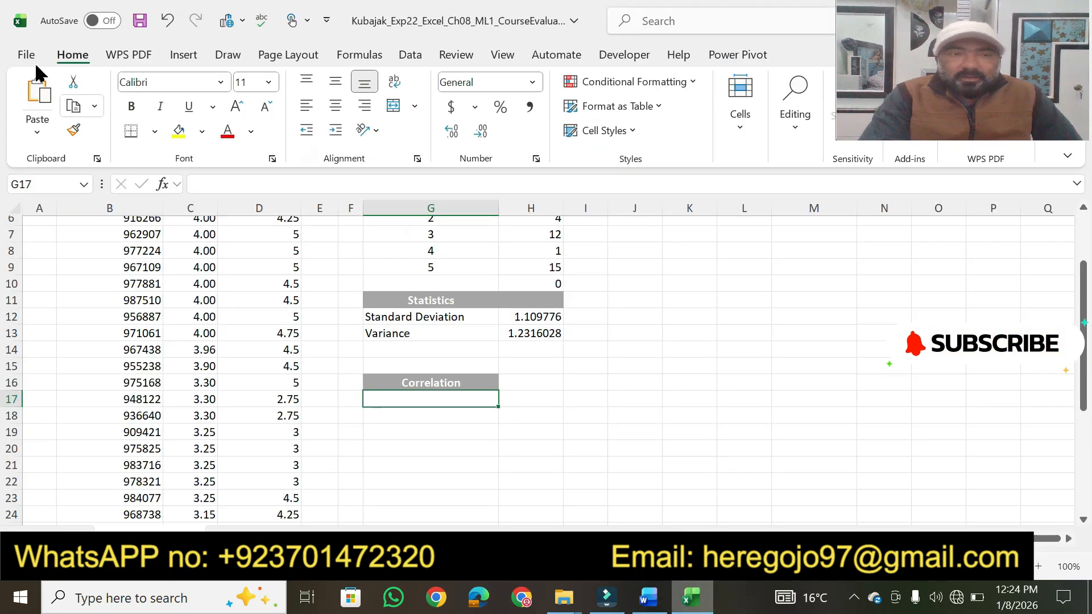
{"action": "left_click", "coordinate": [25, 57]}
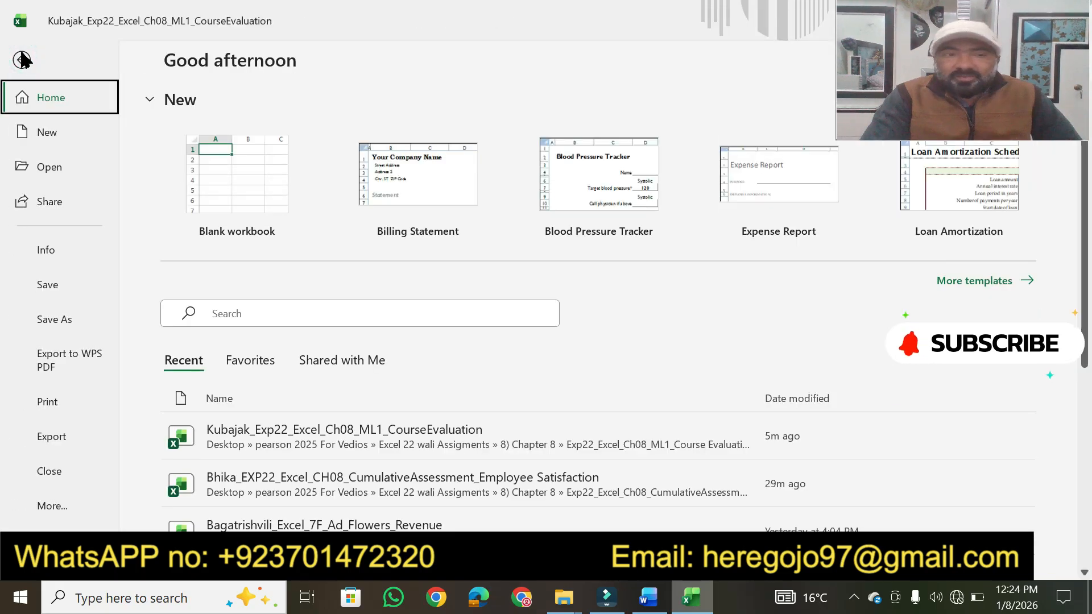
{"action": "left_click", "coordinate": [21, 57]}
{"action": "left_click", "coordinate": [21, 57]}
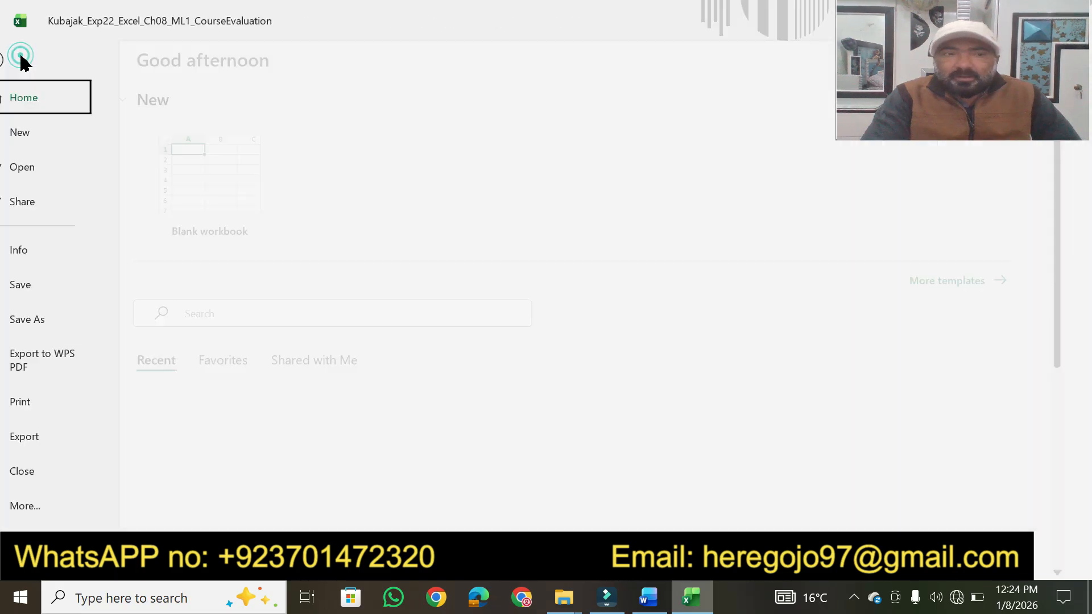
{"action": "left_click", "coordinate": [52, 506]}
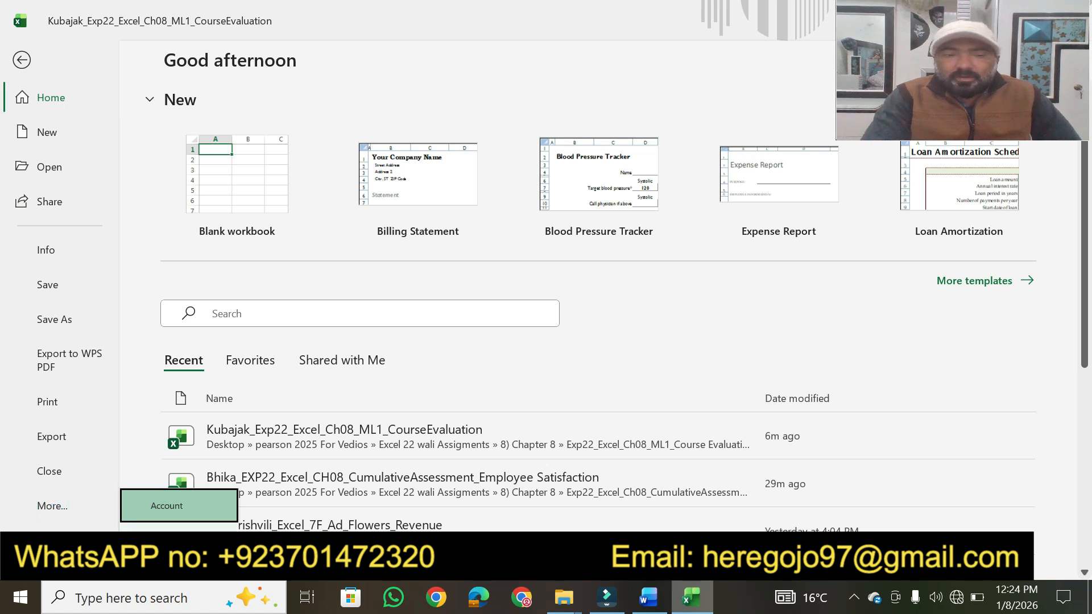
{"action": "left_click", "coordinate": [185, 537]}
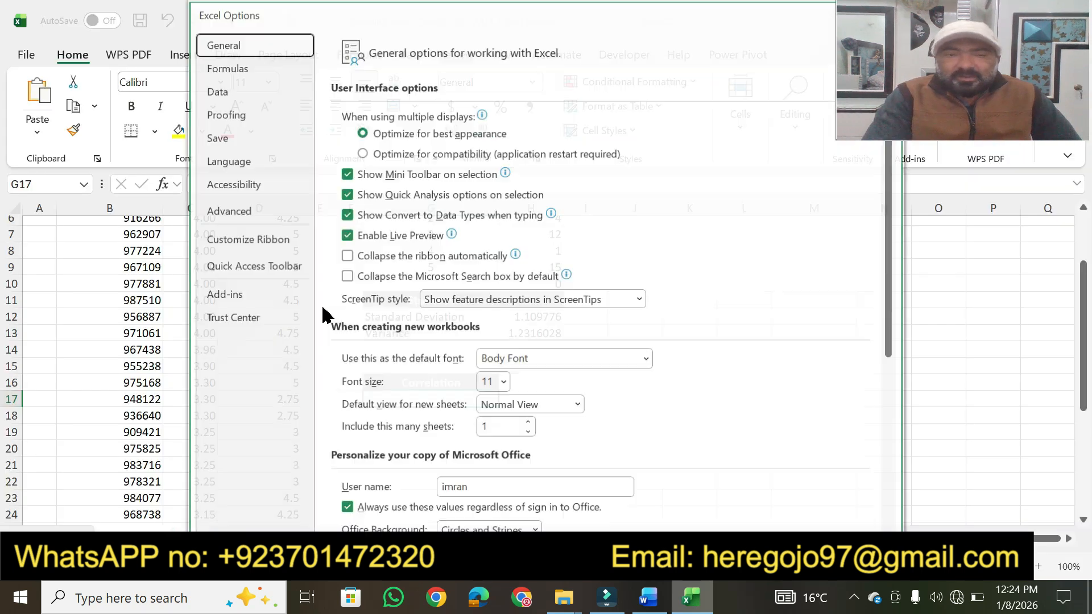
{"action": "left_click", "coordinate": [234, 294]}
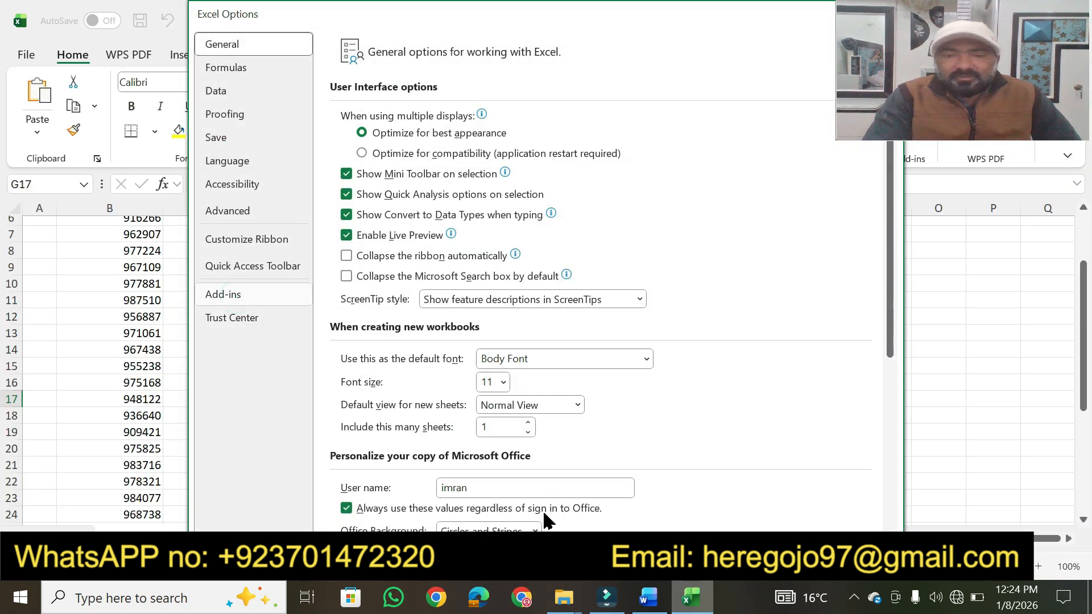
{"action": "left_click", "coordinate": [530, 528]}
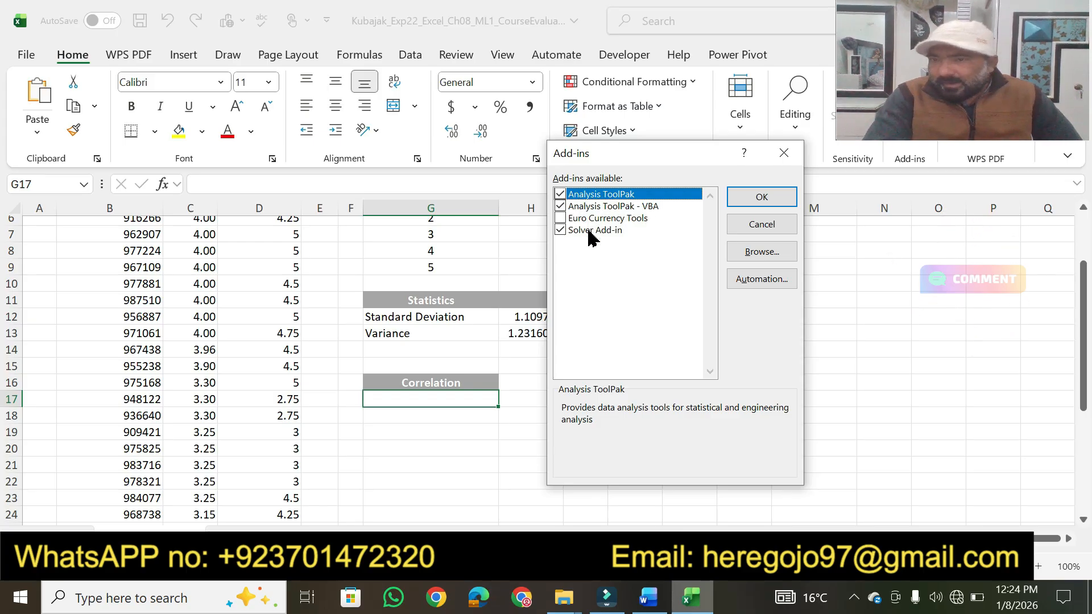
{"action": "left_click", "coordinate": [560, 208]}
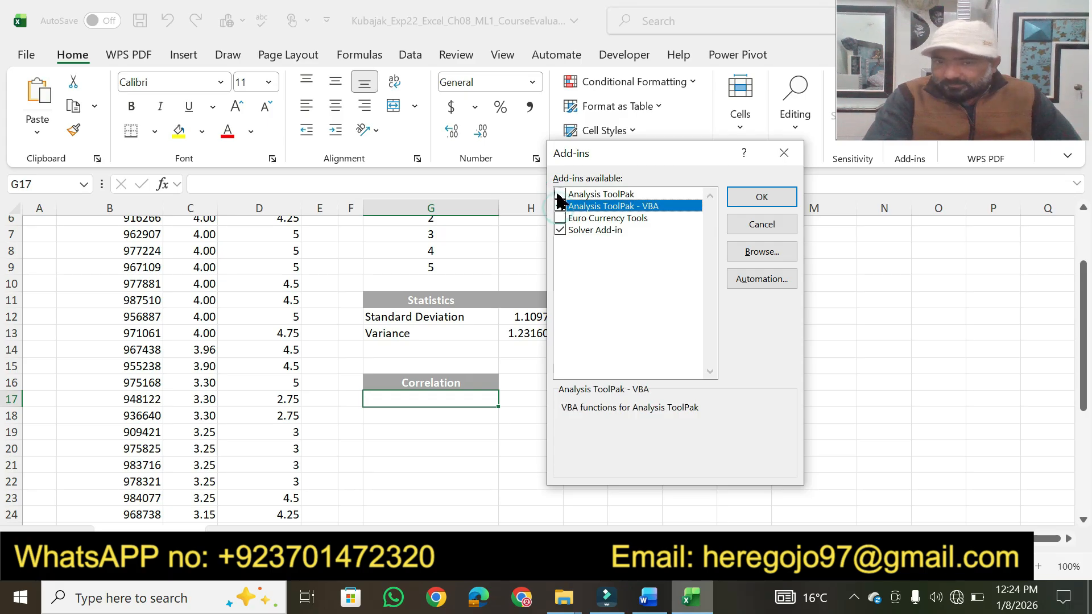
{"action": "left_click", "coordinate": [561, 194]}
{"action": "left_click", "coordinate": [750, 199]}
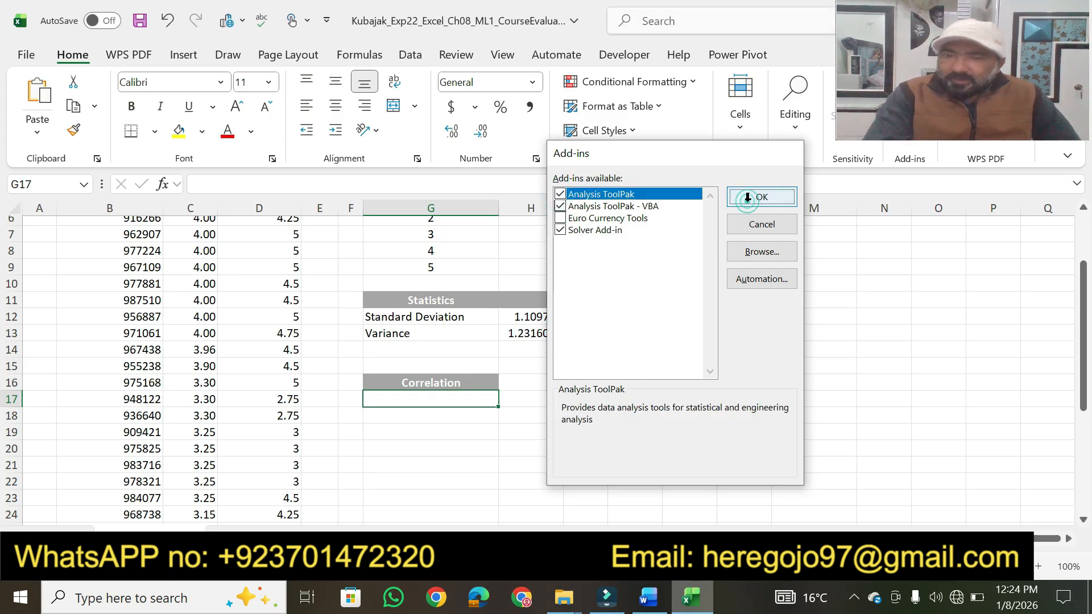
- Switch to the Word instructions and review the project description and the listed steps from 1 through 11
{"action": "left_click", "coordinate": [652, 610]}
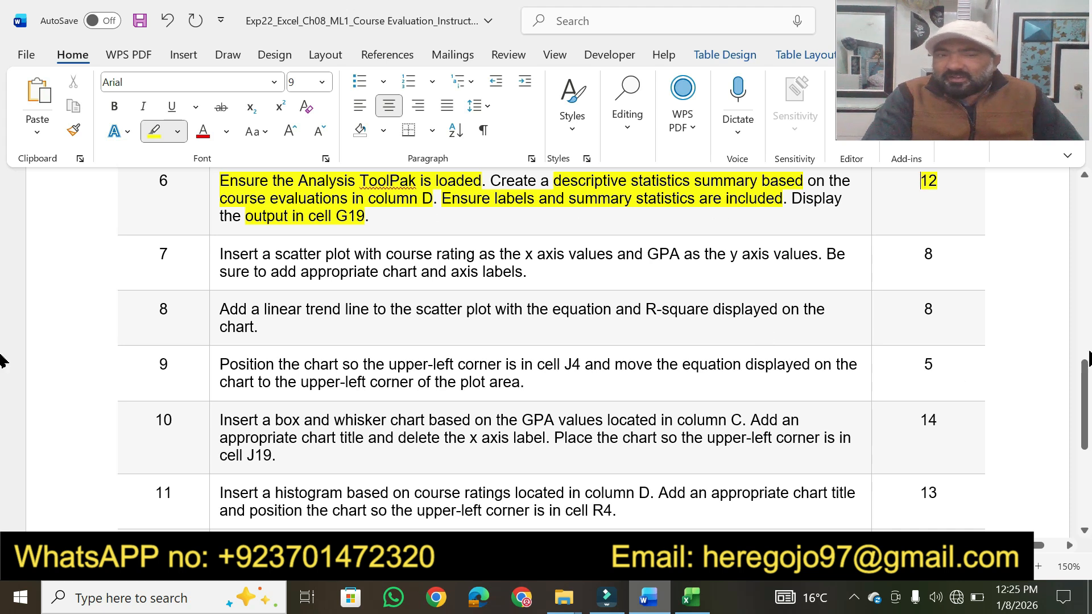
{"action": "left_click_drag", "start_coordinate": [1085, 410], "coordinate": [1088, 264]}
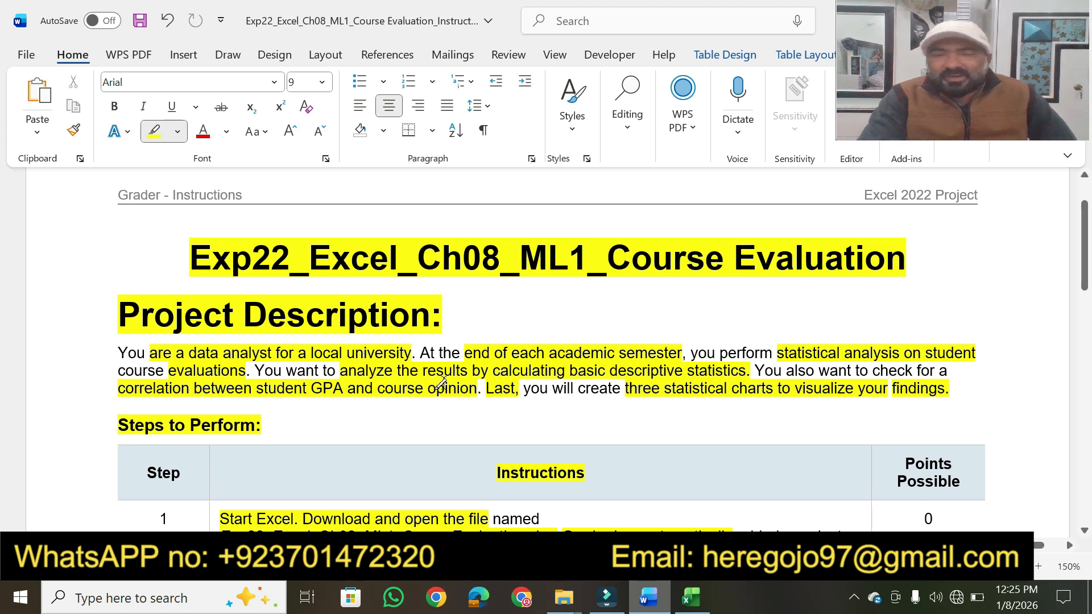
{"action": "left_click_drag", "start_coordinate": [1086, 279], "coordinate": [1081, 313]}
{"action": "scroll", "coordinate": [1081, 324], "scroll_direction": "down", "scroll_amount": 1}
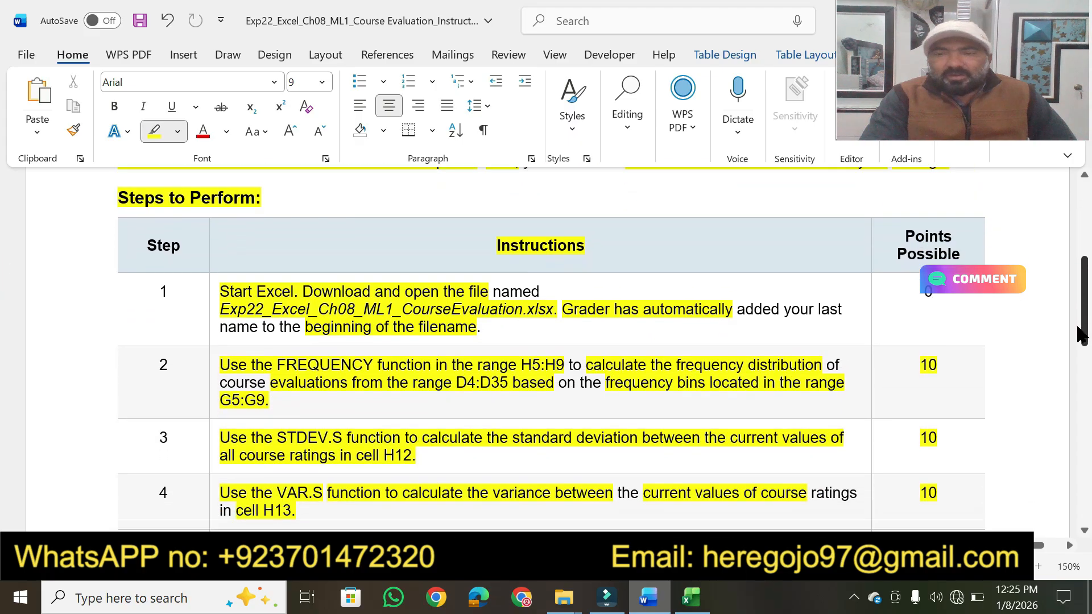
{"action": "left_click_drag", "start_coordinate": [1087, 333], "coordinate": [1074, 373]}
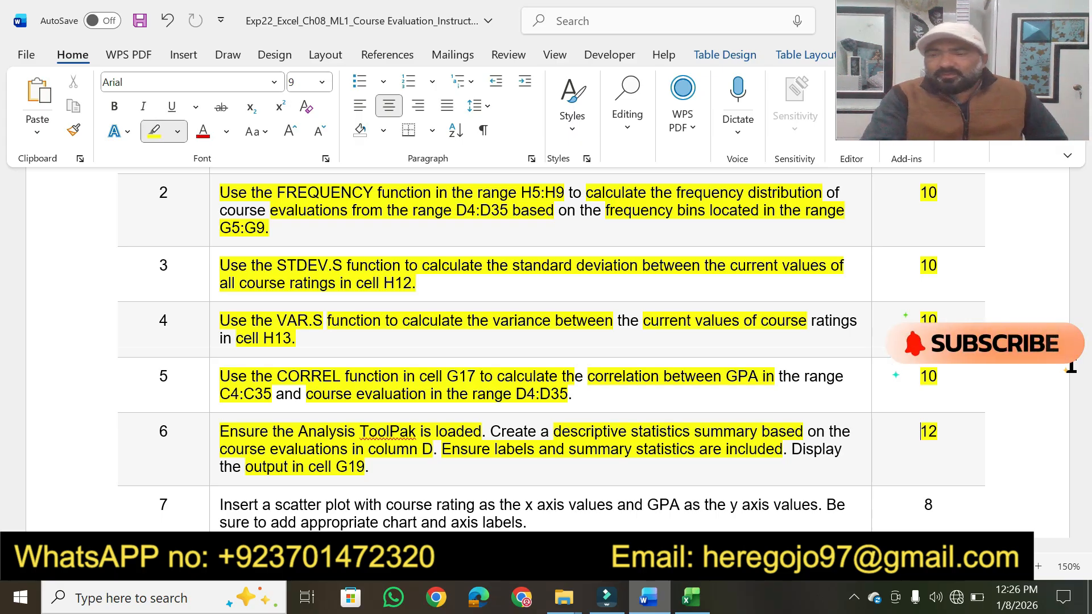
{"action": "left_click", "coordinate": [1084, 530]}
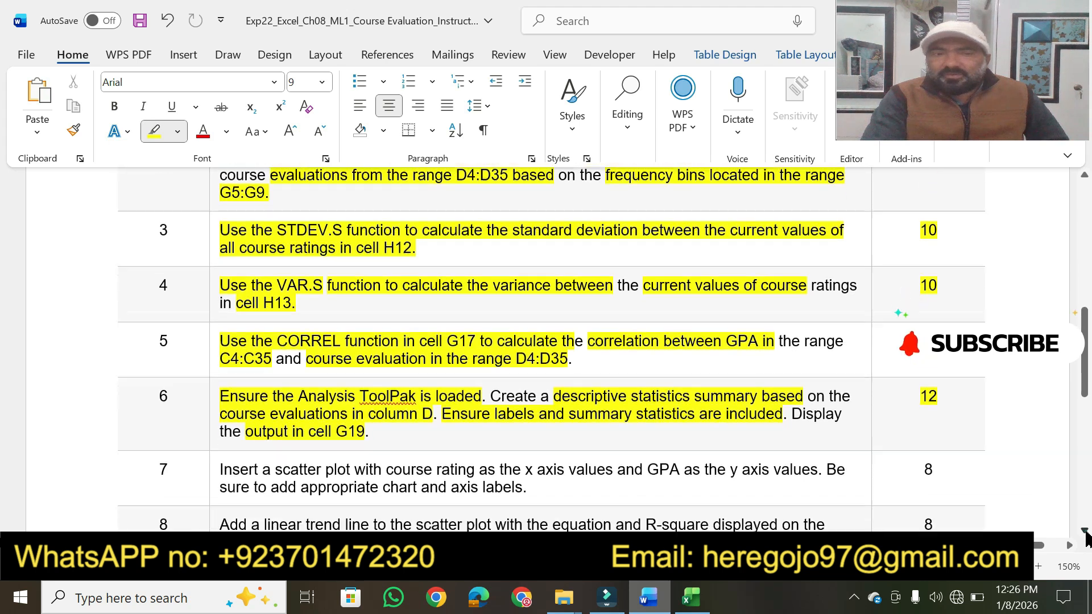
{"action": "left_click", "coordinate": [1084, 530]}
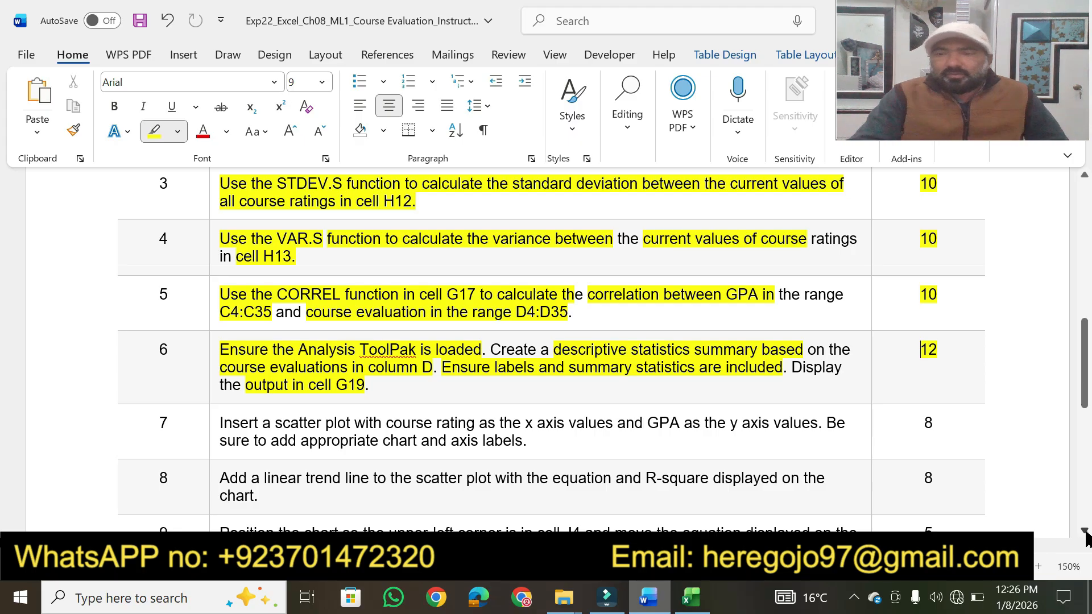
{"action": "left_click", "coordinate": [1085, 531]}
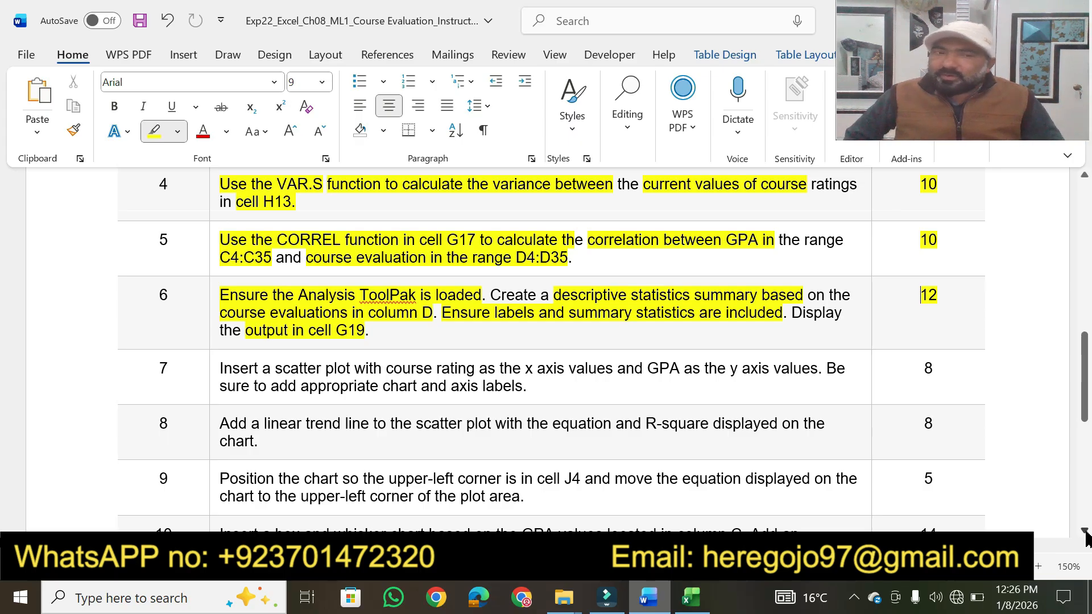
{"action": "left_click", "coordinate": [1085, 533]}
{"action": "left_click", "coordinate": [1085, 534]}
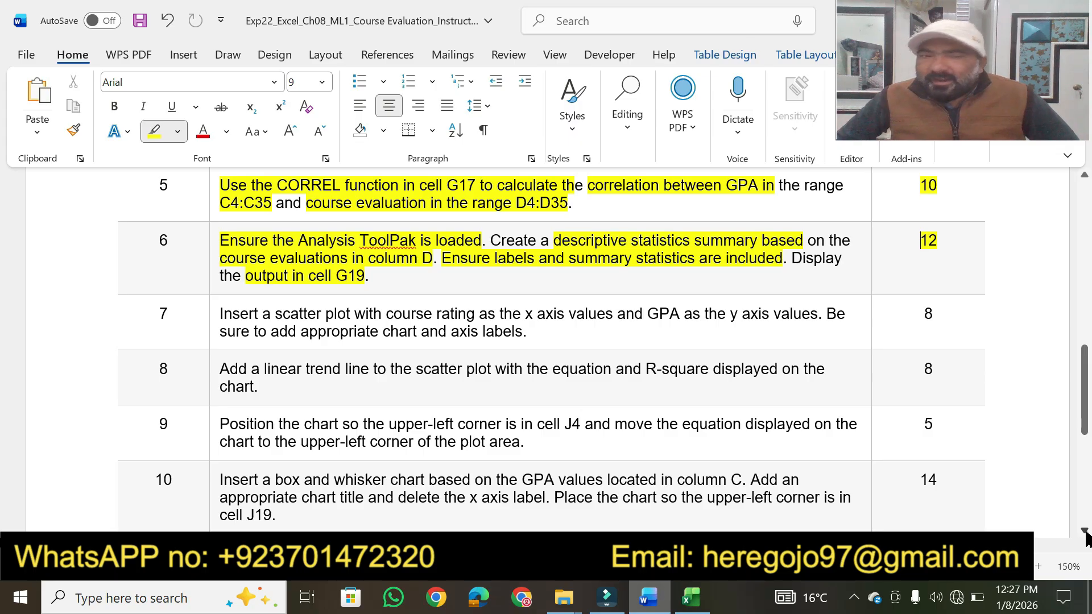
{"action": "scroll", "coordinate": [1087, 538], "scroll_direction": "down", "scroll_amount": 2}
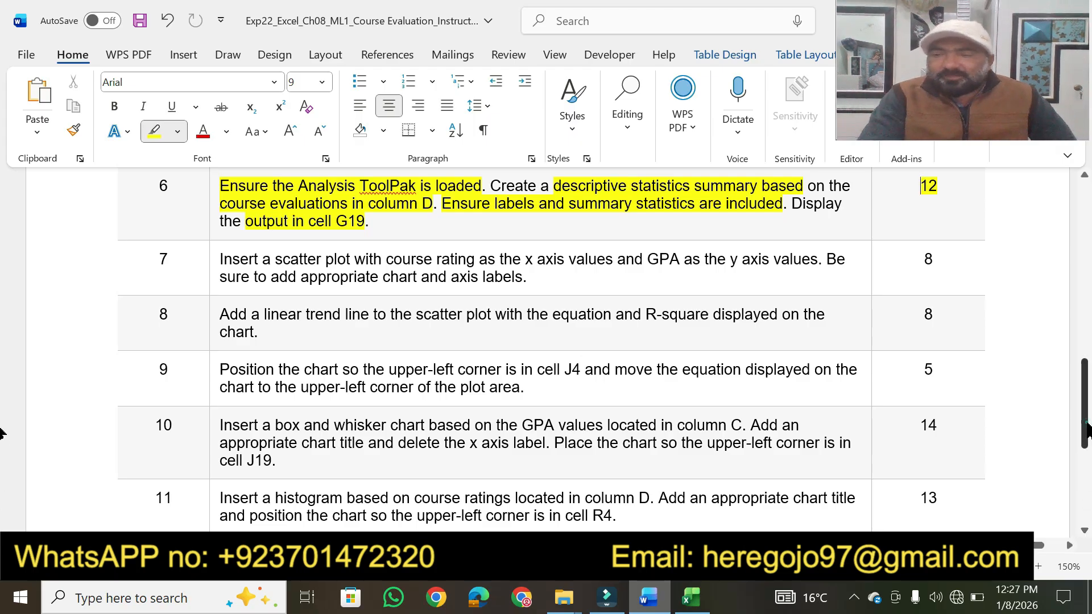
{"action": "scroll", "coordinate": [1086, 432], "scroll_direction": "down", "scroll_amount": 5}
{"action": "scroll", "coordinate": [1083, 421], "scroll_direction": "up", "scroll_amount": 2}
{"action": "scroll", "coordinate": [1084, 415], "scroll_direction": "up", "scroll_amount": 6}
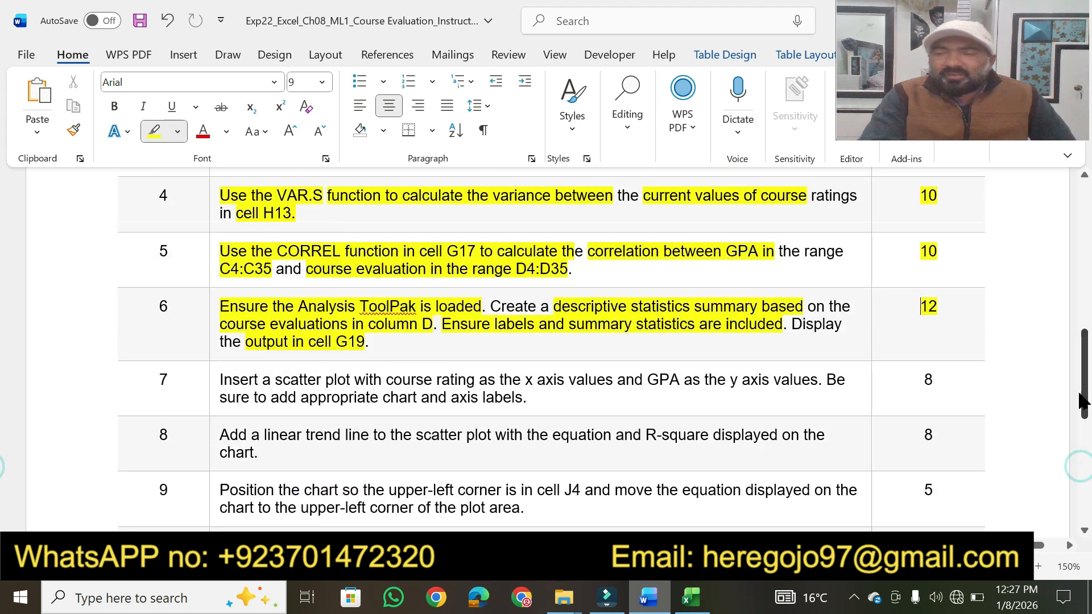
{"action": "scroll", "coordinate": [1084, 392], "scroll_direction": "up", "scroll_amount": 5}
{"action": "left_click_drag", "start_coordinate": [1084, 336], "coordinate": [1083, 270]}
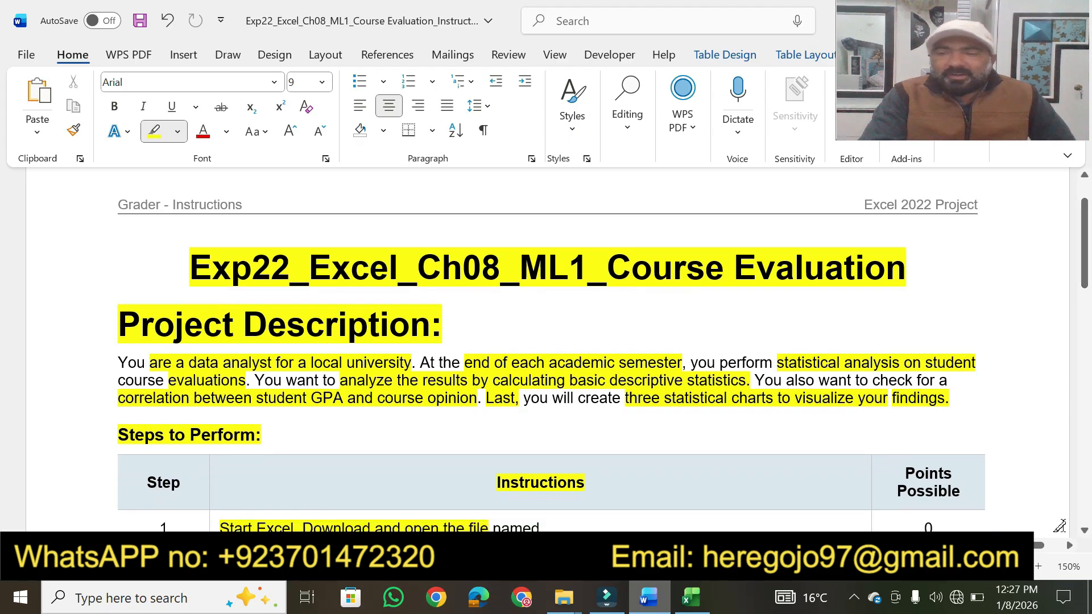